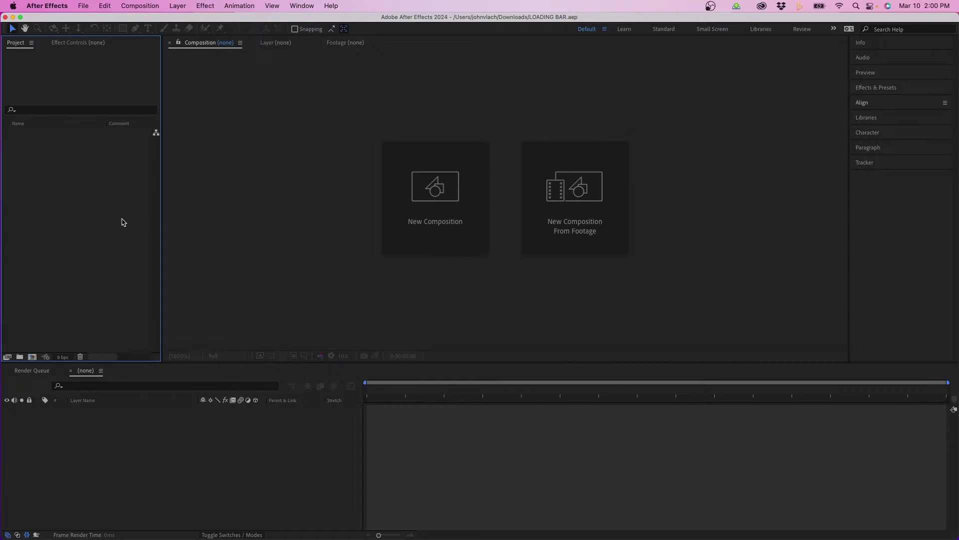
Step: Create a composition named LOADING BAR ANIMATION using the UHD (4K) 3840x2160 29.97 fps preset with a 15-second duration
left_click(132, 7)
left_click(150, 19)
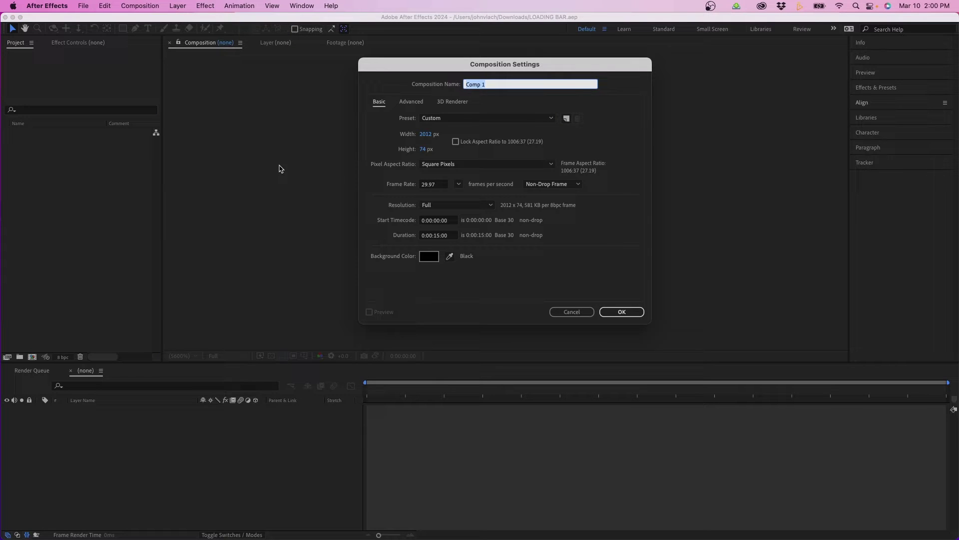
type("LOADING BAR ANIMATION")
left_click(432, 119)
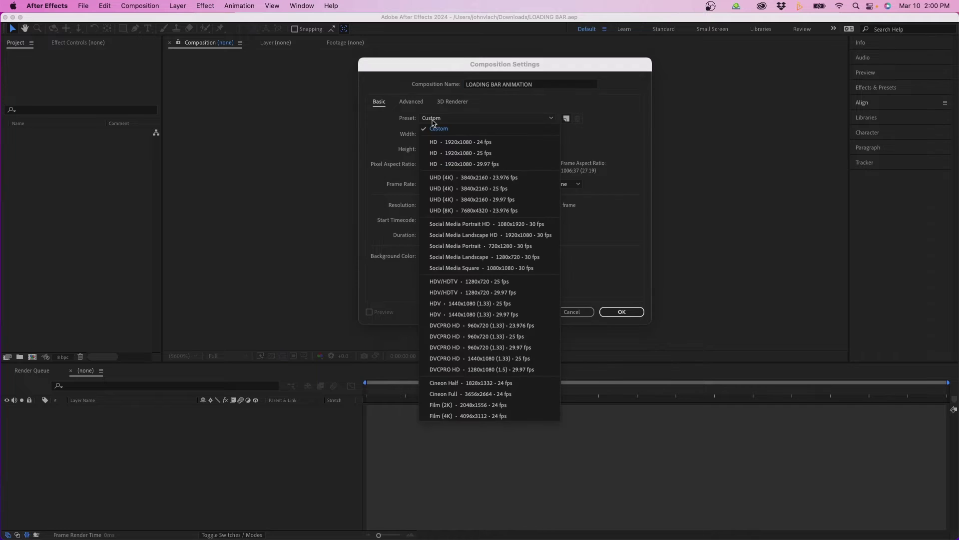
left_click(518, 200)
left_click(494, 119)
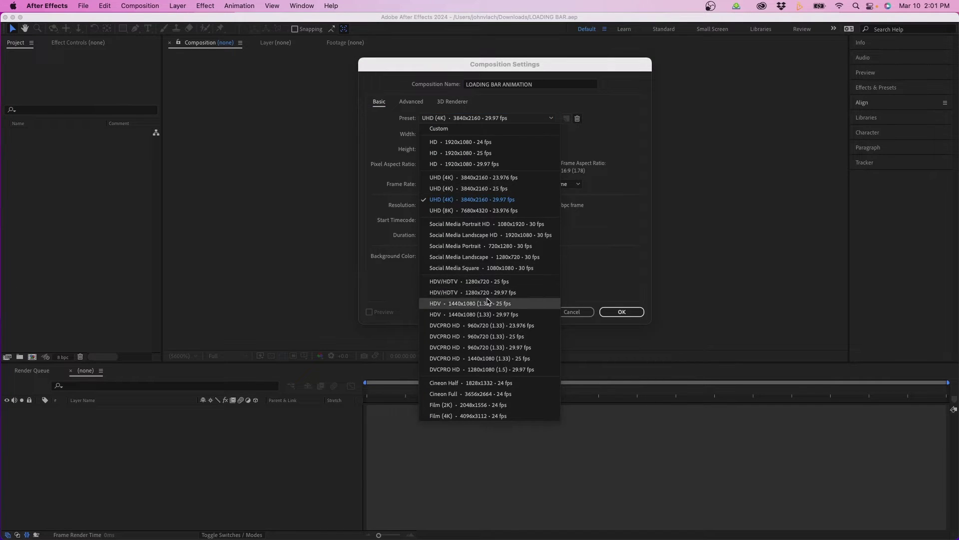
left_click(487, 200)
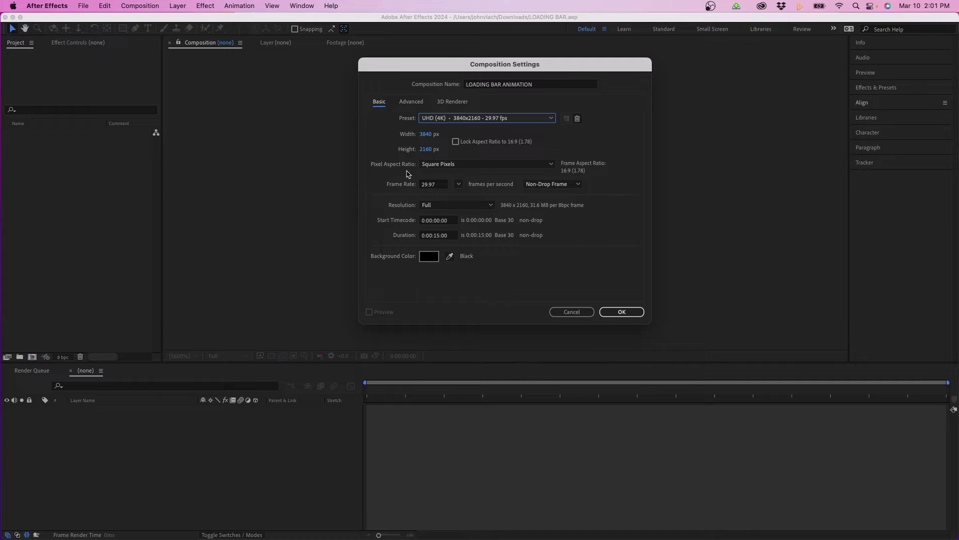
left_click(436, 236)
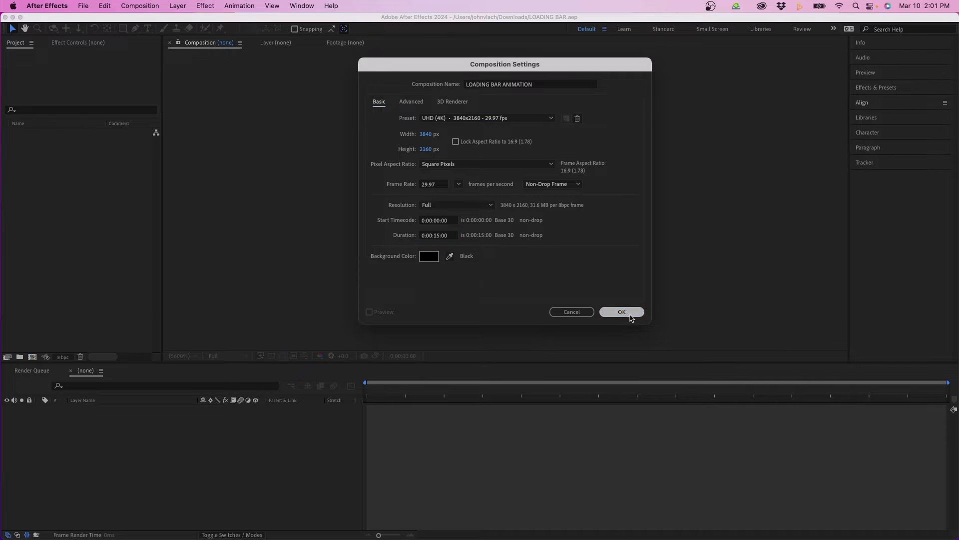
left_click(624, 313)
left_click(180, 356)
left_click(180, 366)
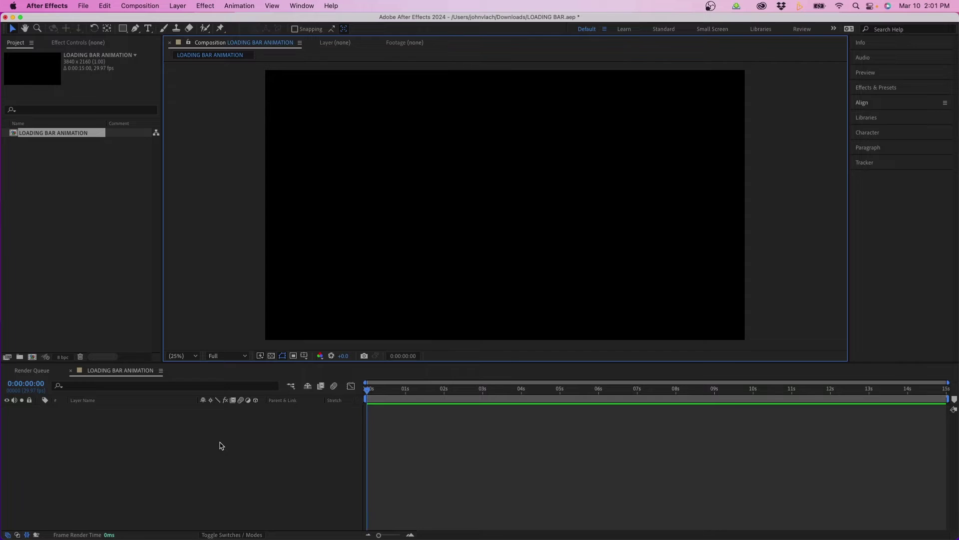
Step: Set the Rectangle tool to draw with a solid color fill and no stroke
left_click(122, 29)
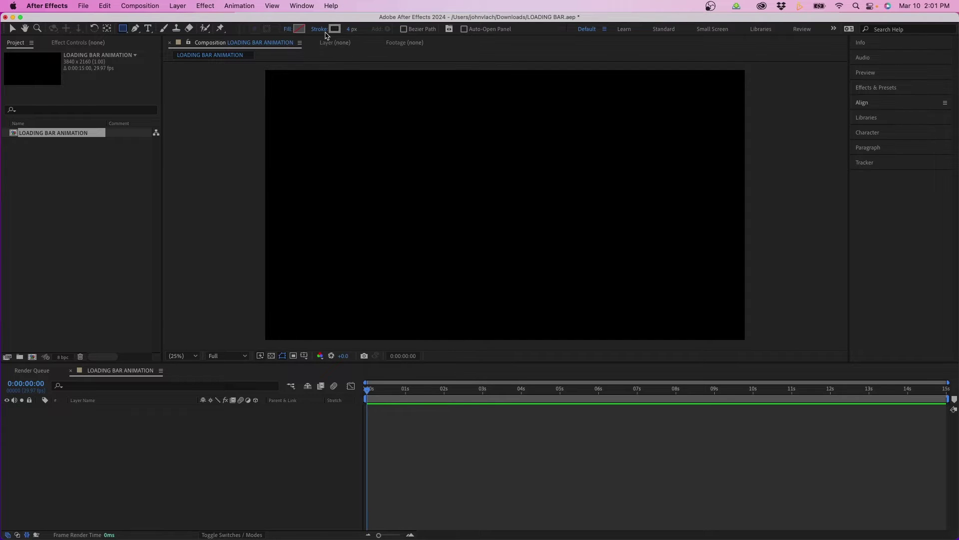
left_click(289, 31)
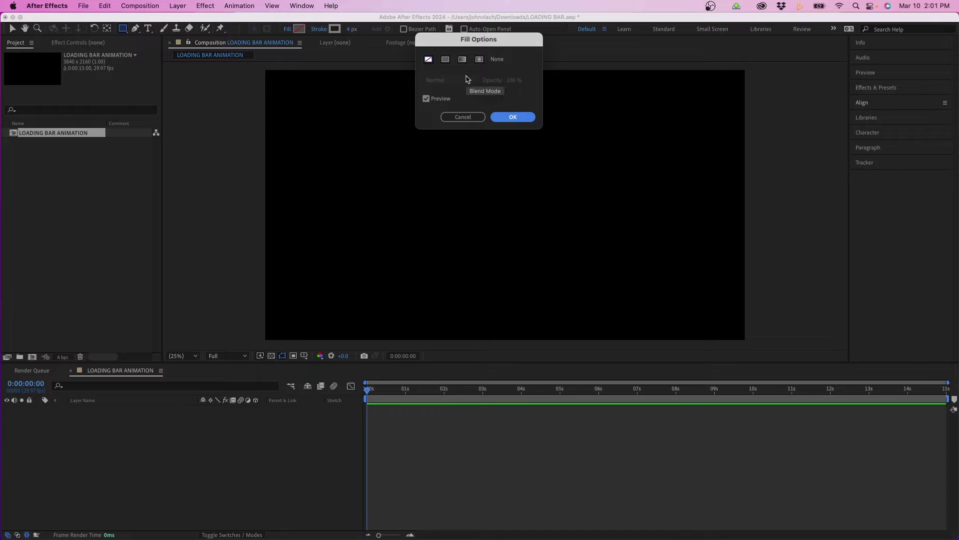
left_click(445, 60)
left_click(513, 117)
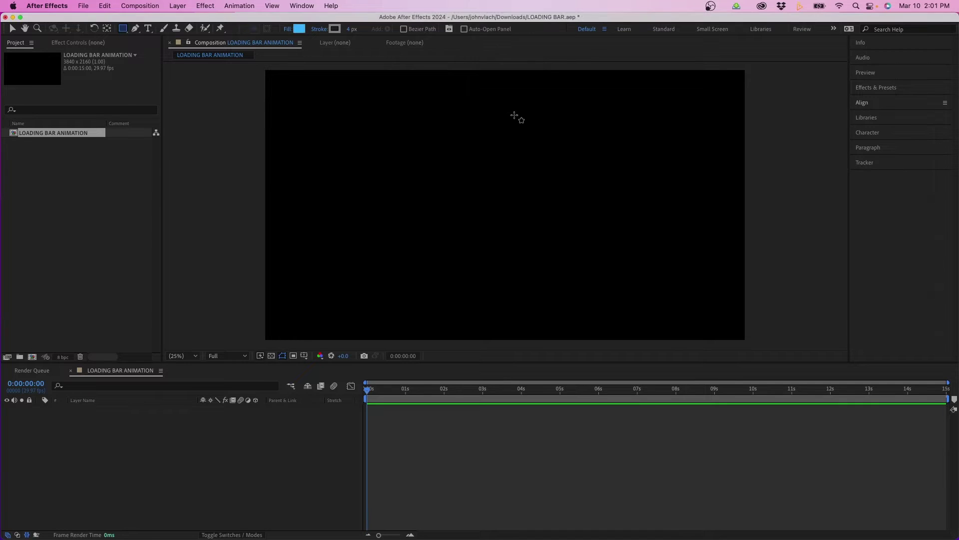
left_click(321, 31)
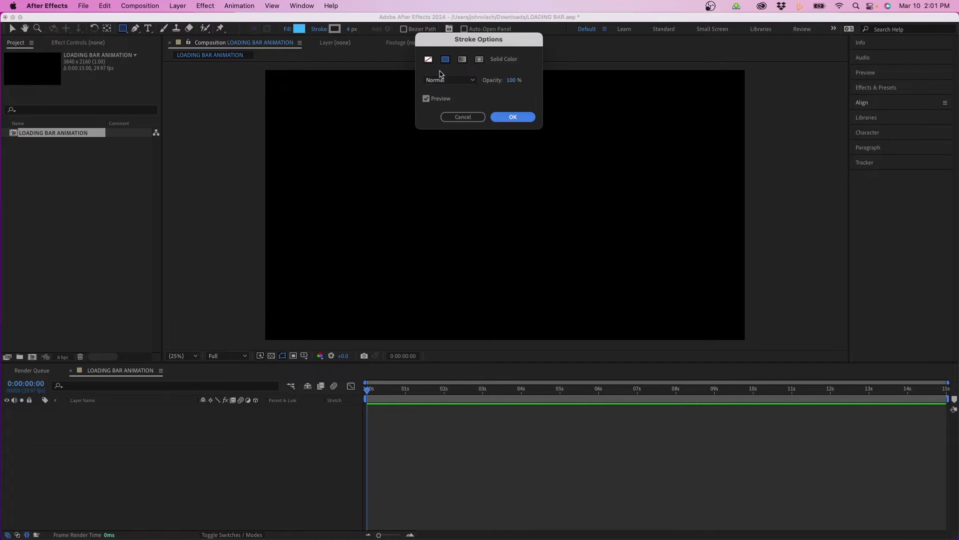
left_click(428, 60)
left_click(514, 117)
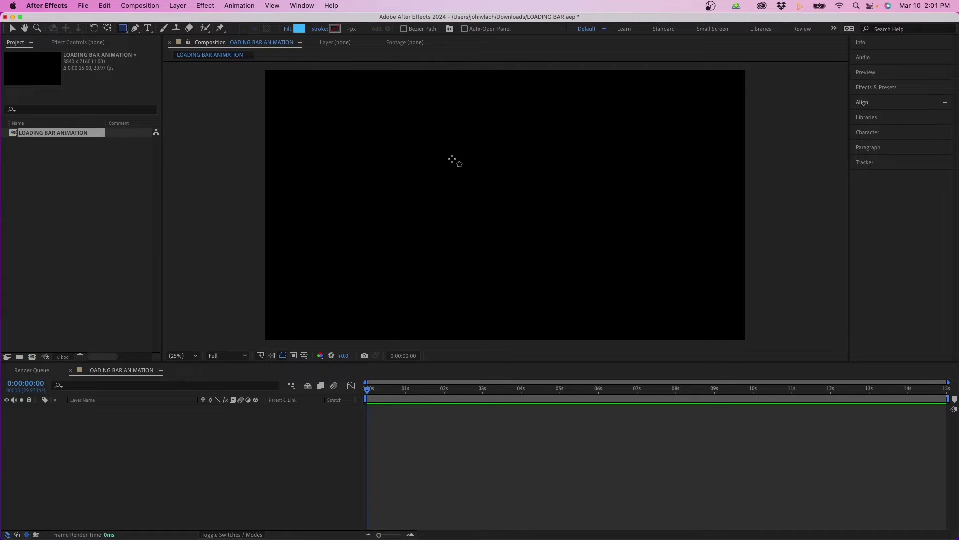
Step: Draw a long, thin horizontal rectangle about 2370 by 91 px near the middle of the composition
mouse_move(358, 191)
left_mouse_down()
mouse_move(621, 220)
mouse_move(670, 192)
mouse_move(662, 206)
mouse_move(653, 202)
left_mouse_up()
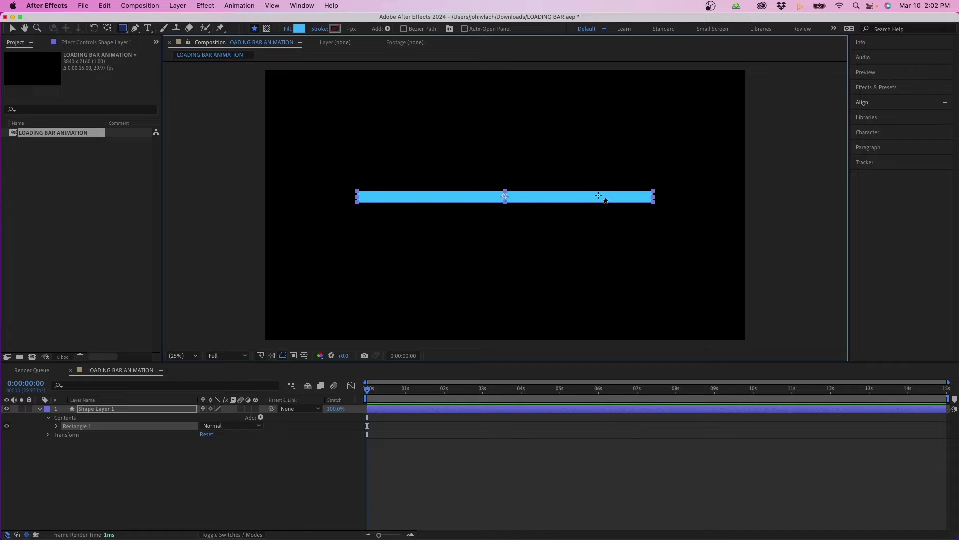
key("v")
left_click(531, 199)
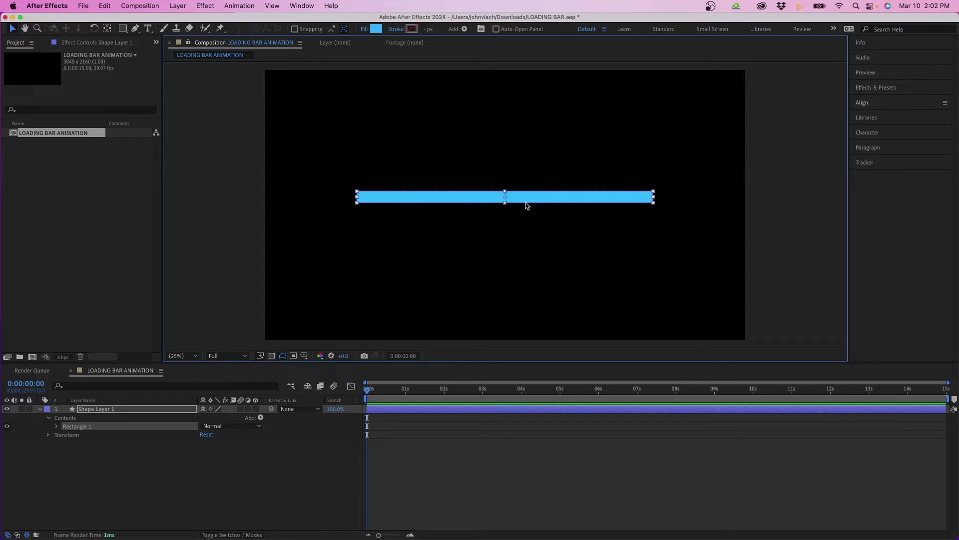
Step: Center the rectangle horizontally and vertically in the composition, then deselect it
left_click(880, 103)
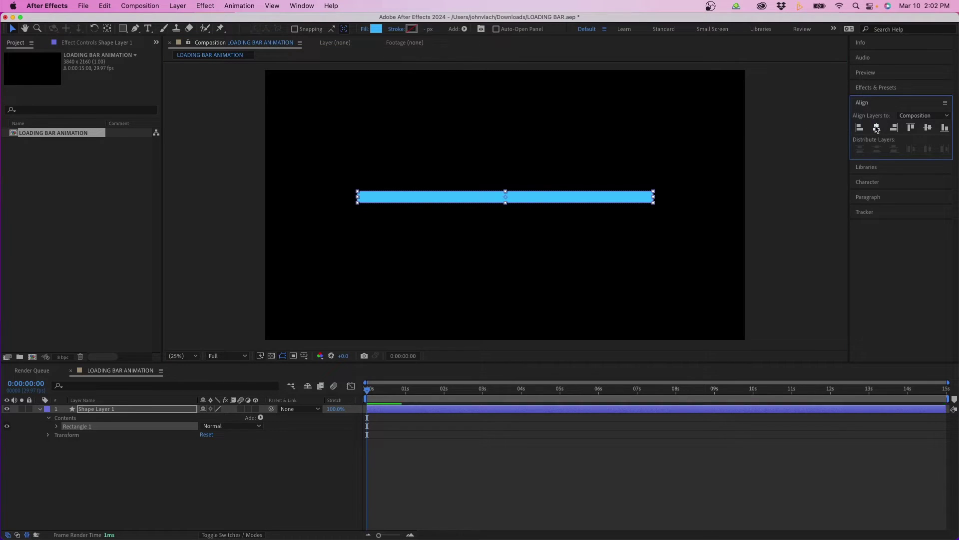
left_click(927, 128)
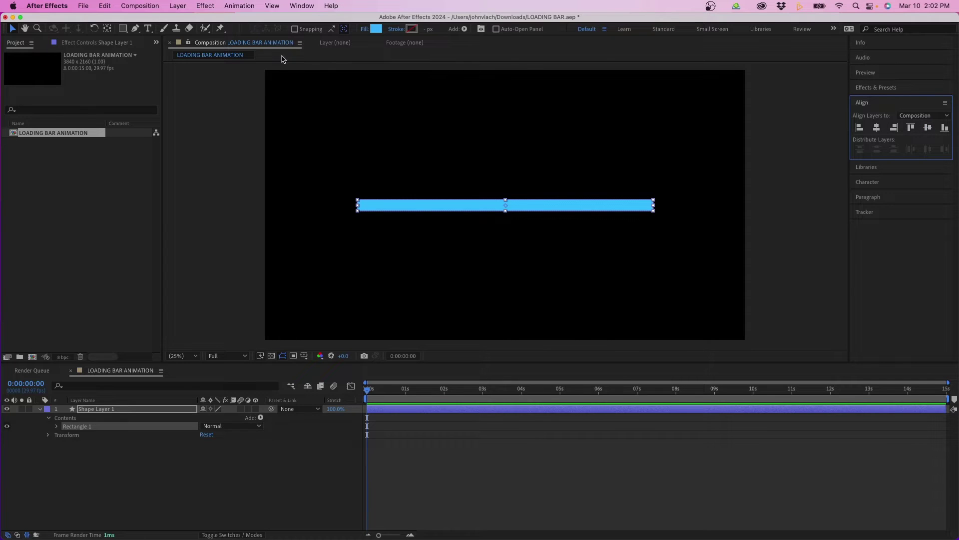
left_click(293, 6)
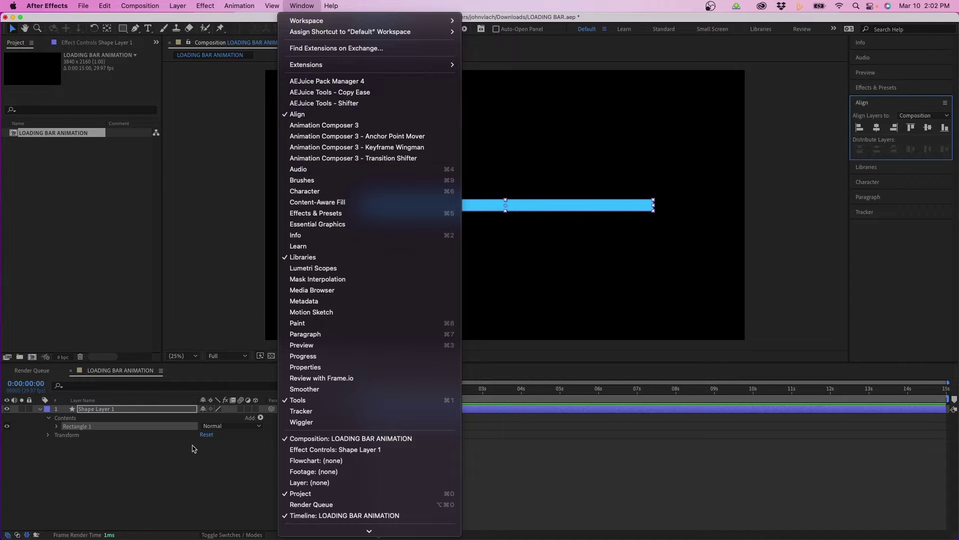
left_click(520, 233)
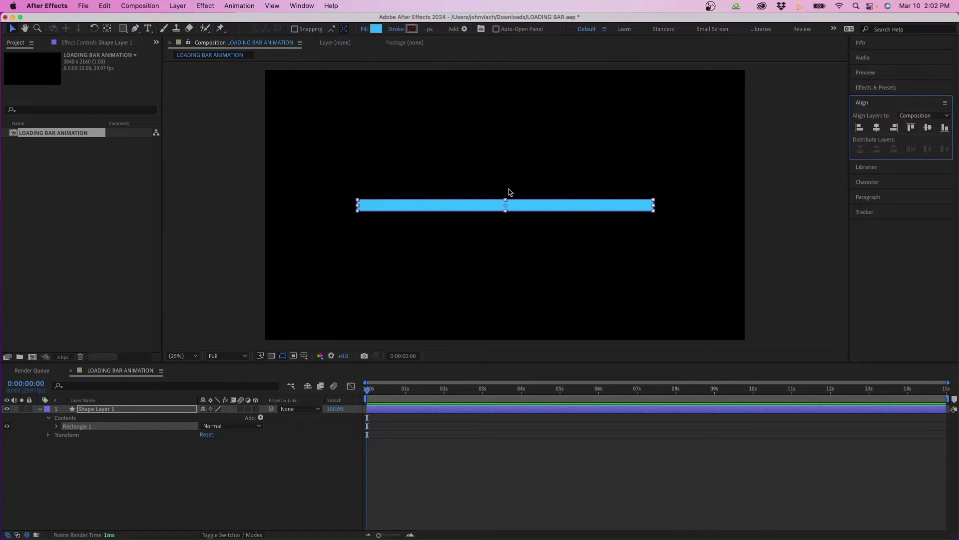
left_click(104, 459)
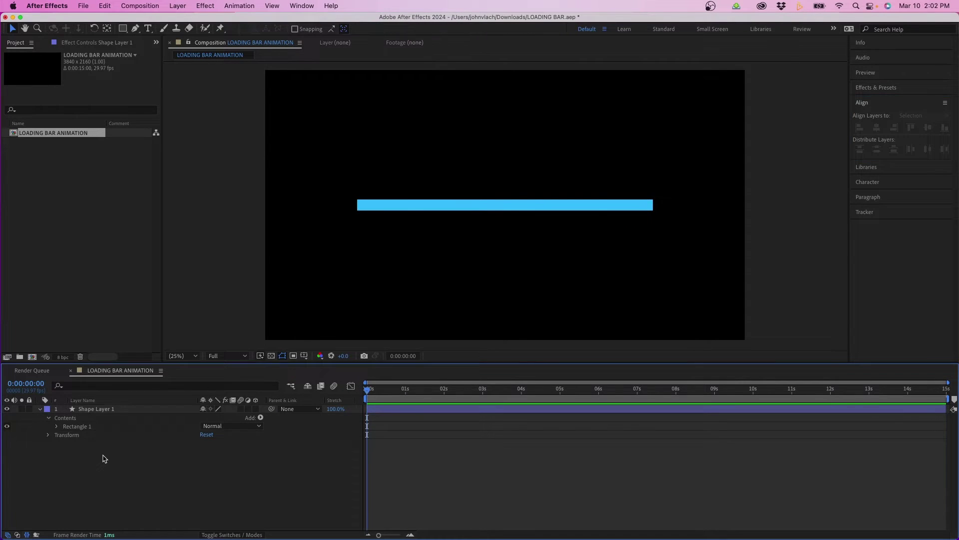
Step: Rename the rectangle's shape layer as LOADING BAR FILL
left_click(102, 410)
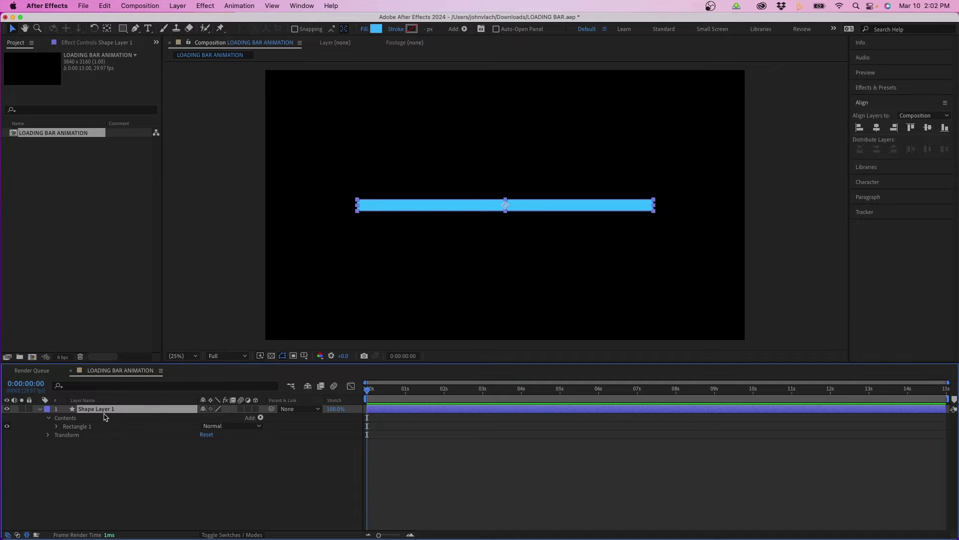
key("Return")
type("LOADING BAR FILL")
key("Return")
left_click(104, 461)
Step: Duplicate the LOADING BAR FILL layer and name the copy LOADING BAR STROKE
left_click(110, 411)
key("ctrl+d")
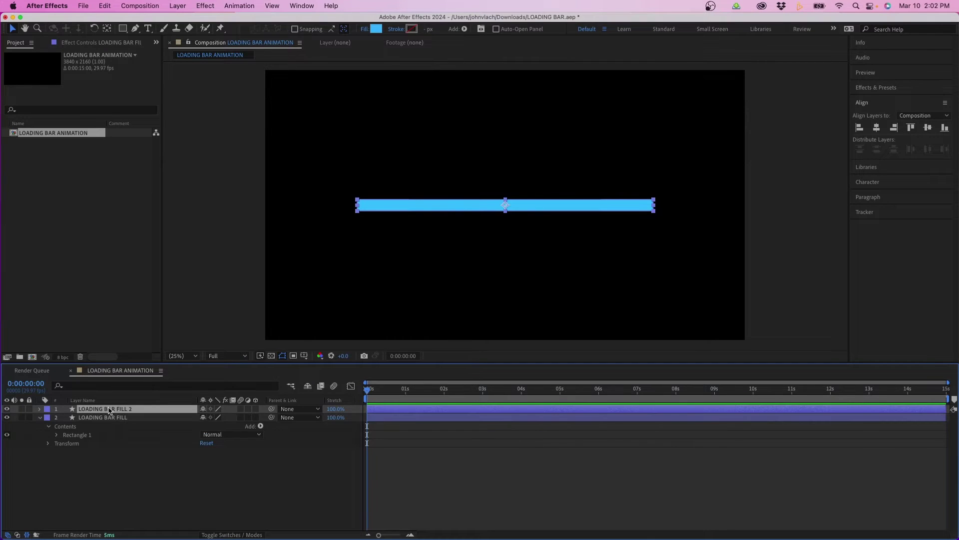
key("Return")
type("LOADING BAR STROKE")
key("Return")
Step: Remove the fill from the LOADING BAR STROKE layer and give it a solid color stroke
left_click(364, 29)
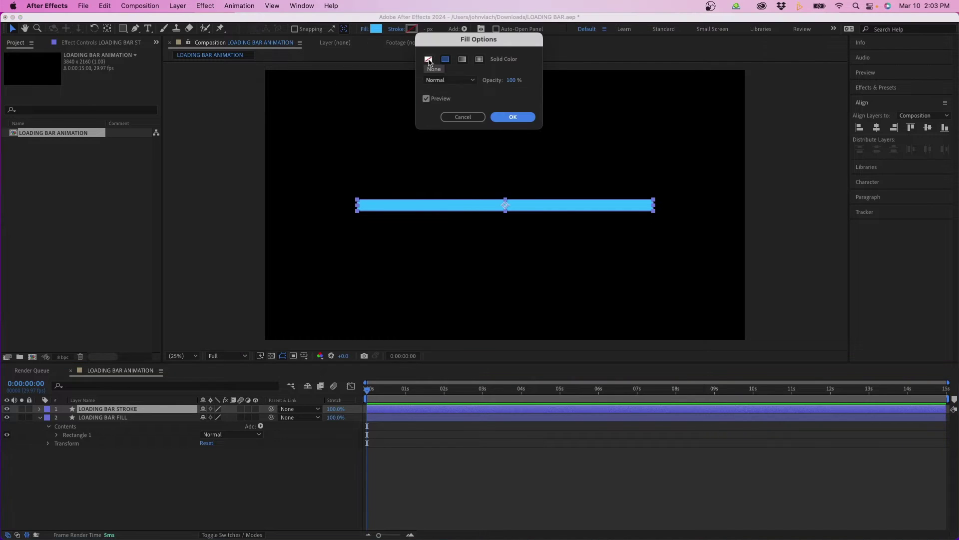
left_click(428, 59)
left_click(515, 117)
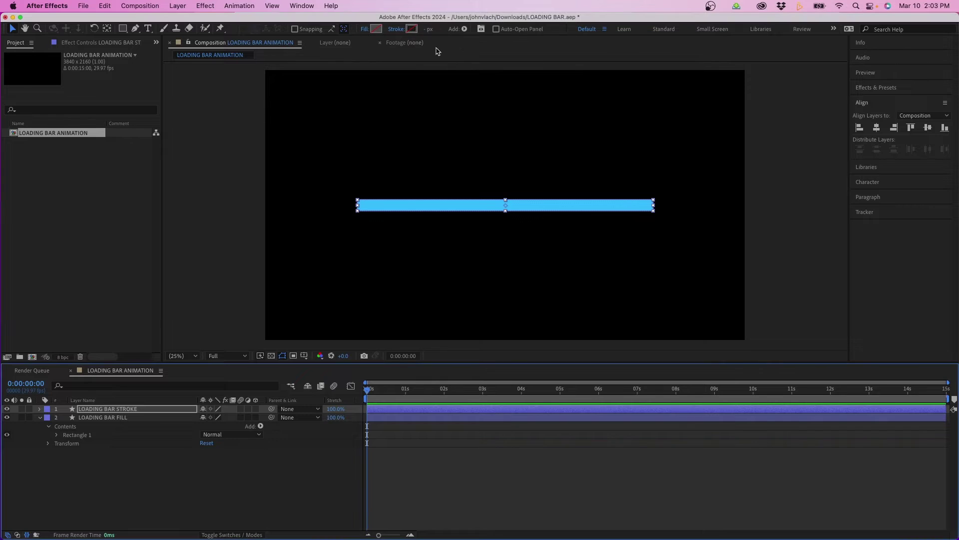
left_click(395, 30)
left_click(446, 60)
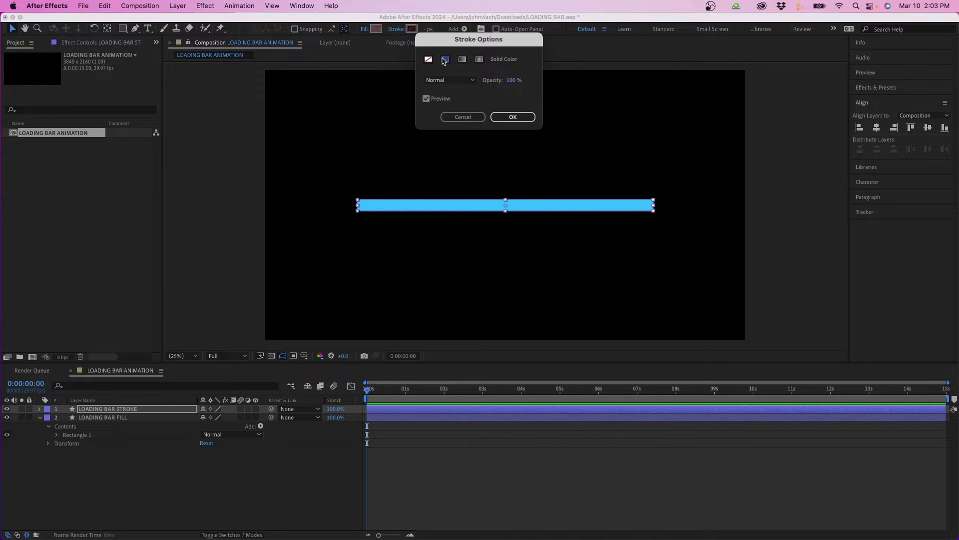
left_click(510, 117)
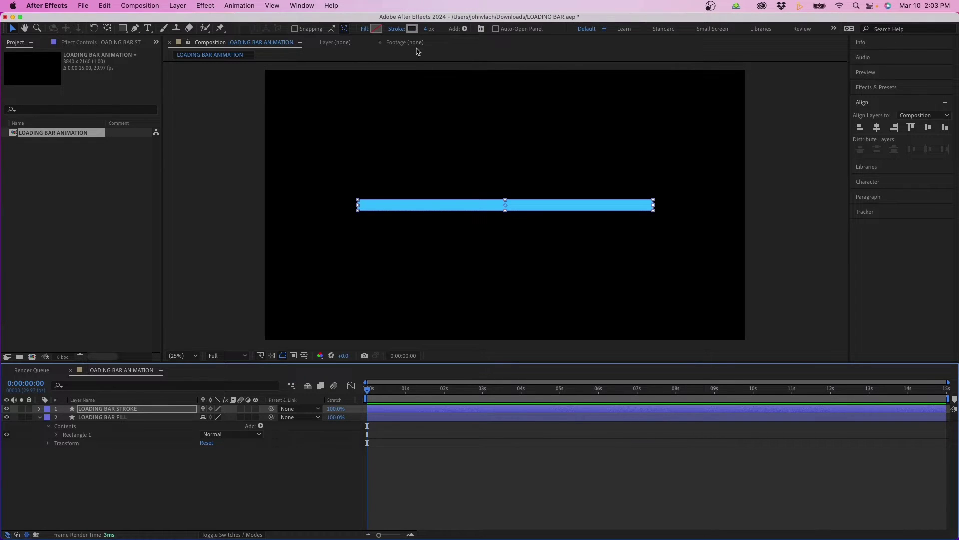
Step: Accept the gray 8C8C8C stroke color for the LOADING BAR STROKE layer and edit its stroke width
left_click(411, 29)
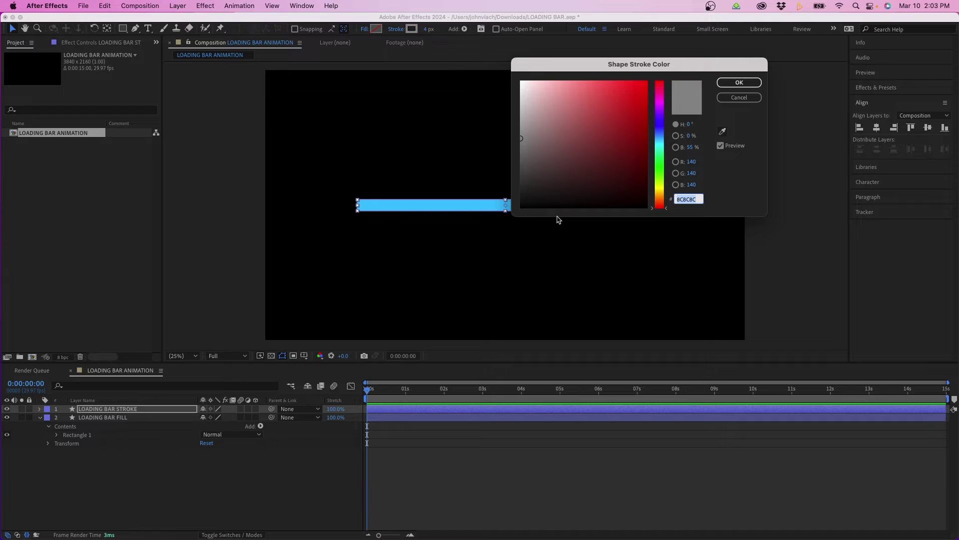
left_click(739, 83)
left_click(429, 29)
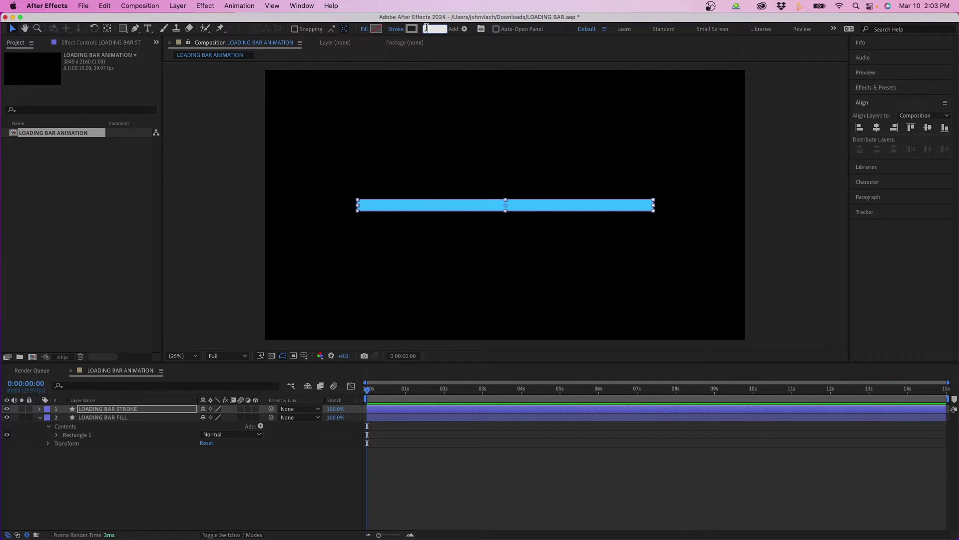
left_click(128, 469)
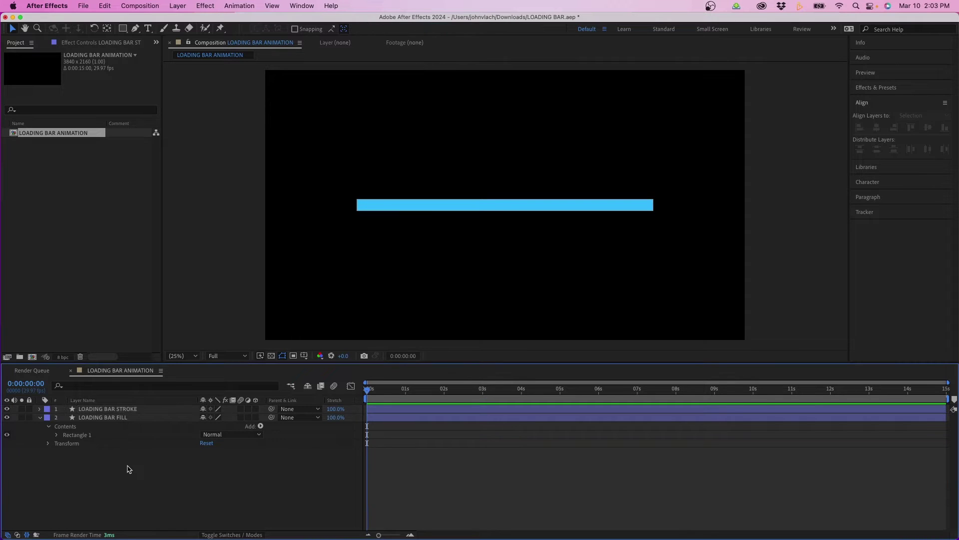
Step: Toggle the visibility of the LOADING BAR FILL layer to check the stroke outline on its own
left_click(101, 417)
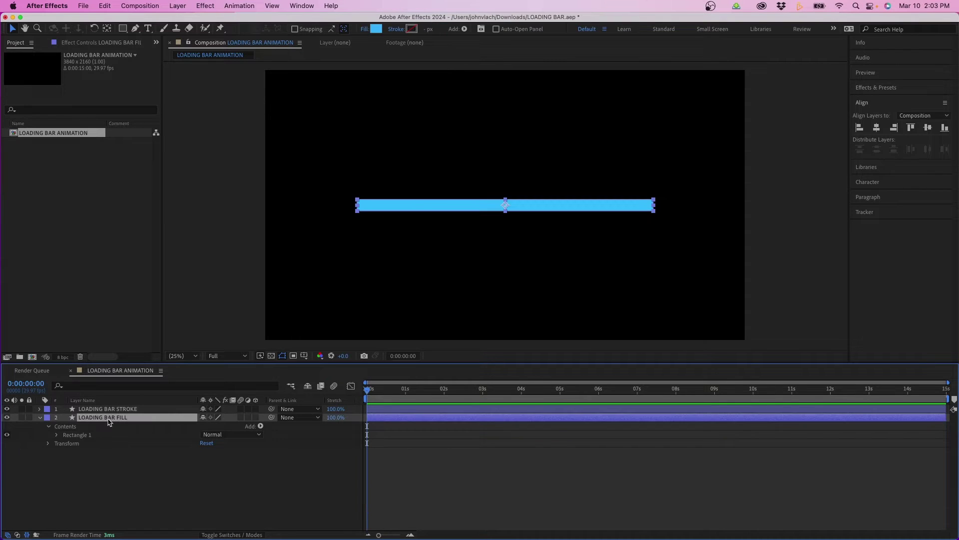
left_click(7, 418)
left_click(164, 488)
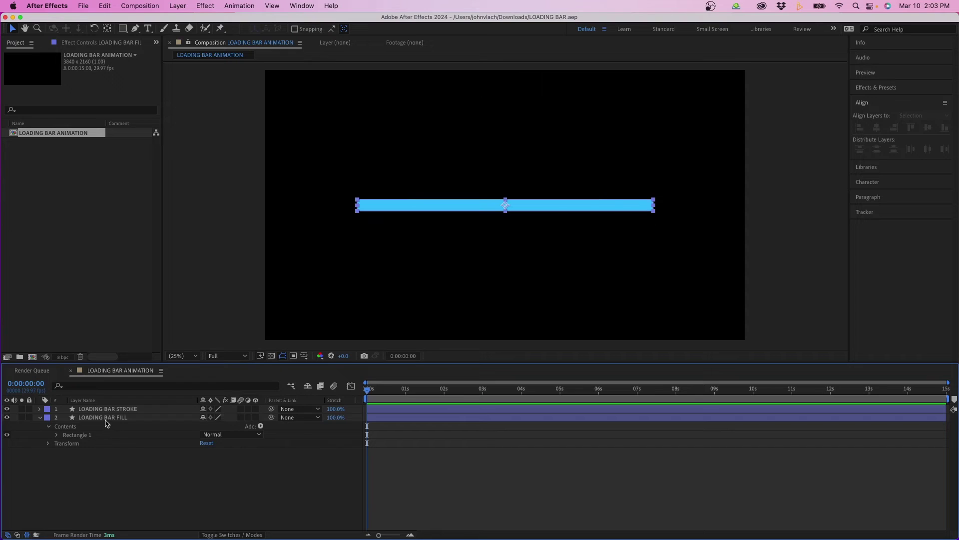
Step: Pre-compose the LOADING BAR FILL layer as LOADING BAR FILL PRE-COMP, moving all attributes into the new composition
left_click(111, 418)
right_click(113, 419)
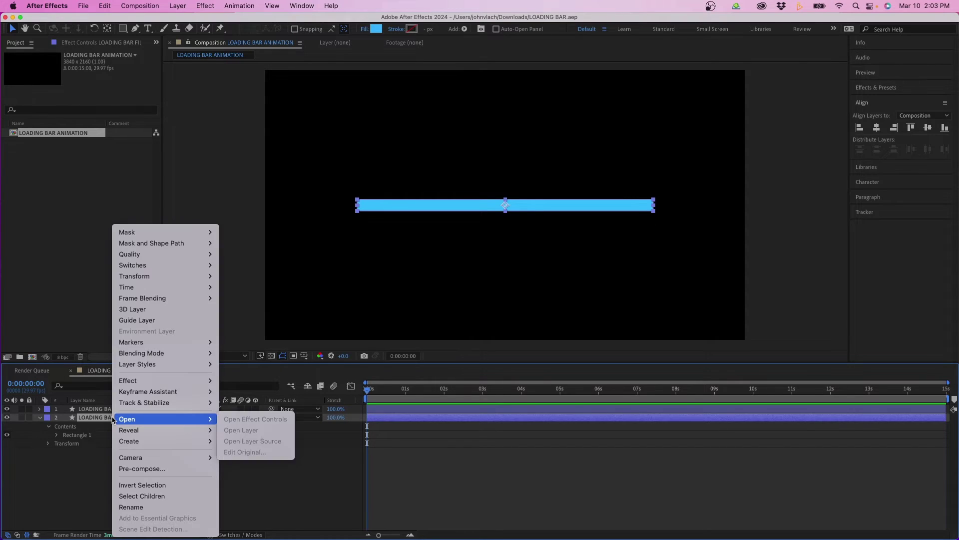
left_click(125, 466)
left_click_drag(556, 189, 531, 190)
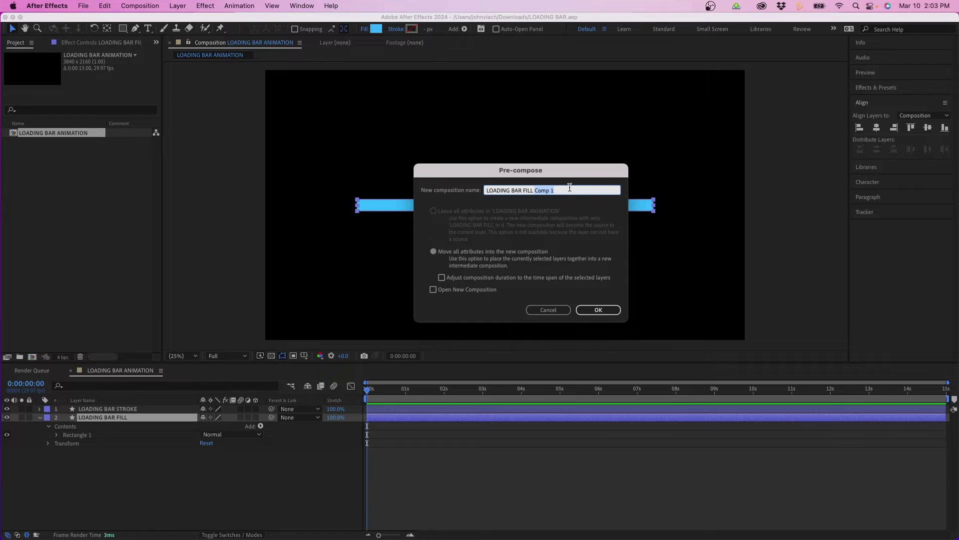
type("PRE-COMP")
left_click_drag(535, 190, 597, 189)
left_click(598, 310)
Step: Open the LOADING BAR FILL PRE-COMP composition from its layer in the timeline
left_click(284, 429)
left_click(122, 418)
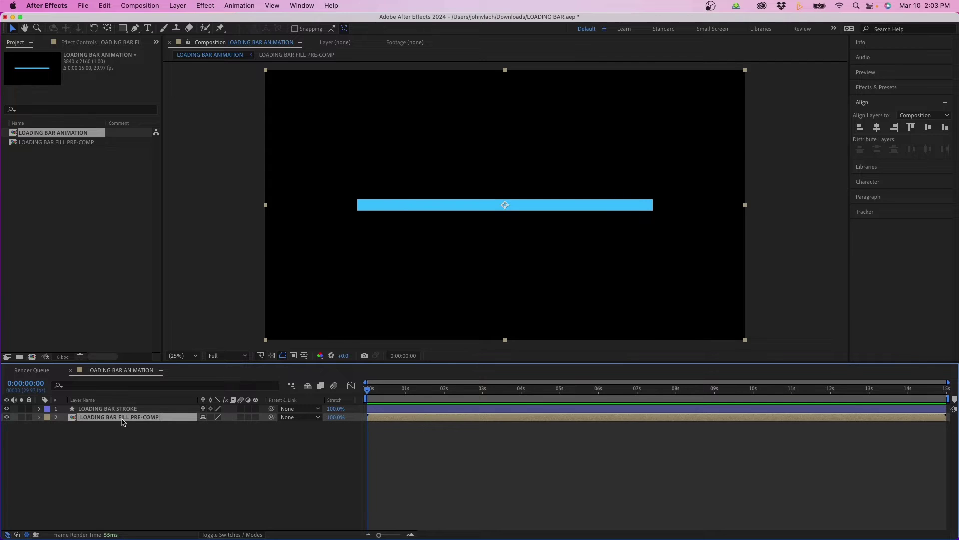
double_click(98, 418)
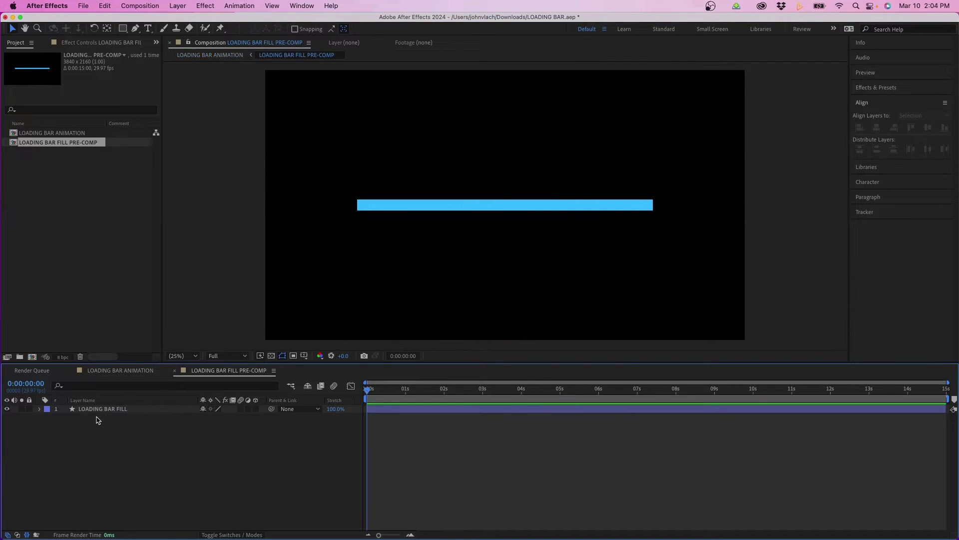
Step: Reveal the Rectangle Path 1 properties of the LOADING BAR FILL layer and examine the rectangle's size
left_click(103, 410)
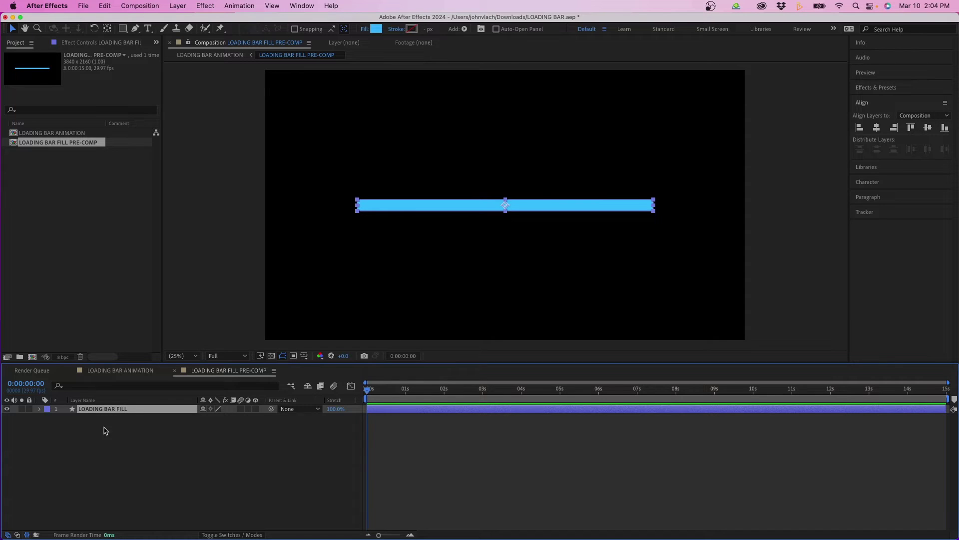
left_click(41, 409)
left_click(48, 418)
left_click(57, 427)
left_click(65, 434)
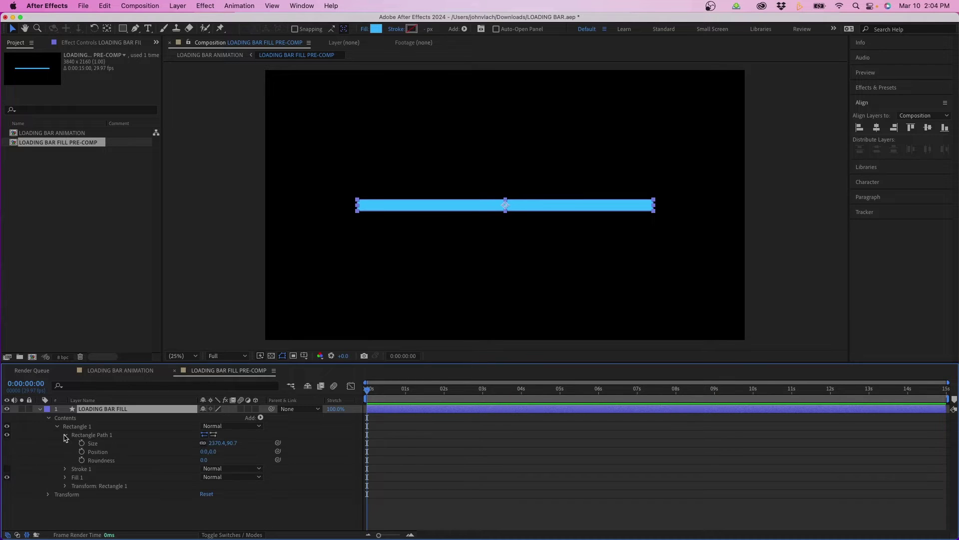
left_click(105, 444)
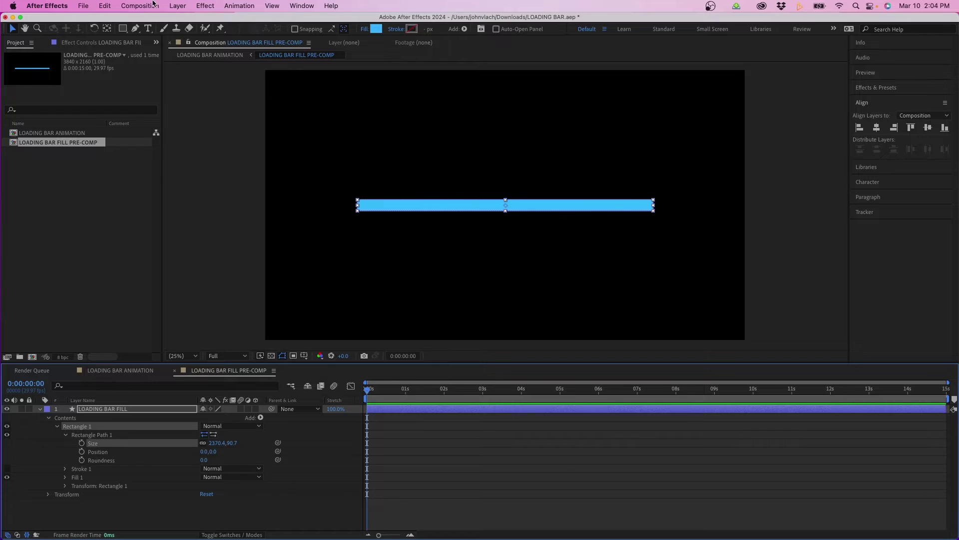
Step: Resize the LOADING BAR FILL PRE-COMP composition to 2371 px wide and 91 px high in its composition settings
left_click(140, 6)
left_click(165, 37)
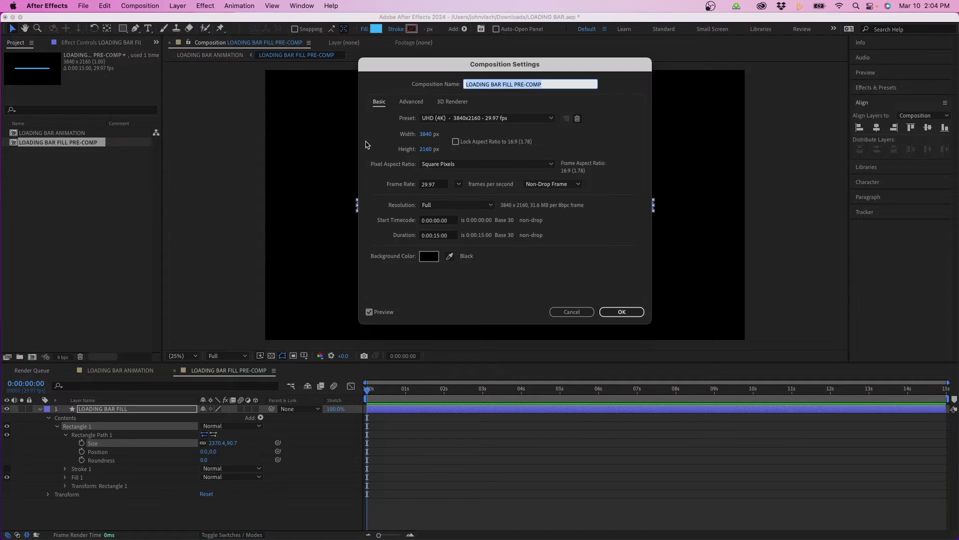
left_click(427, 134)
type("2371")
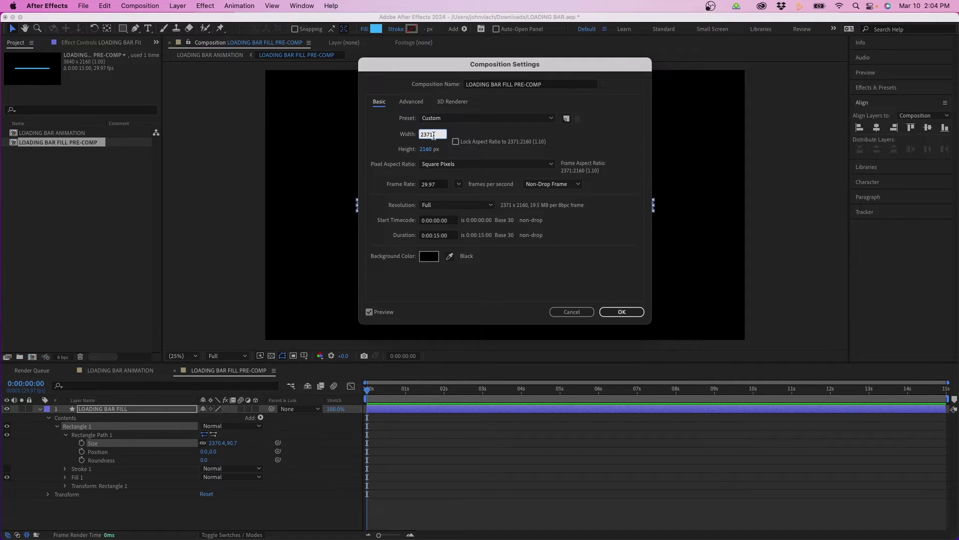
left_click_drag(437, 132, 406, 135)
left_click(425, 149)
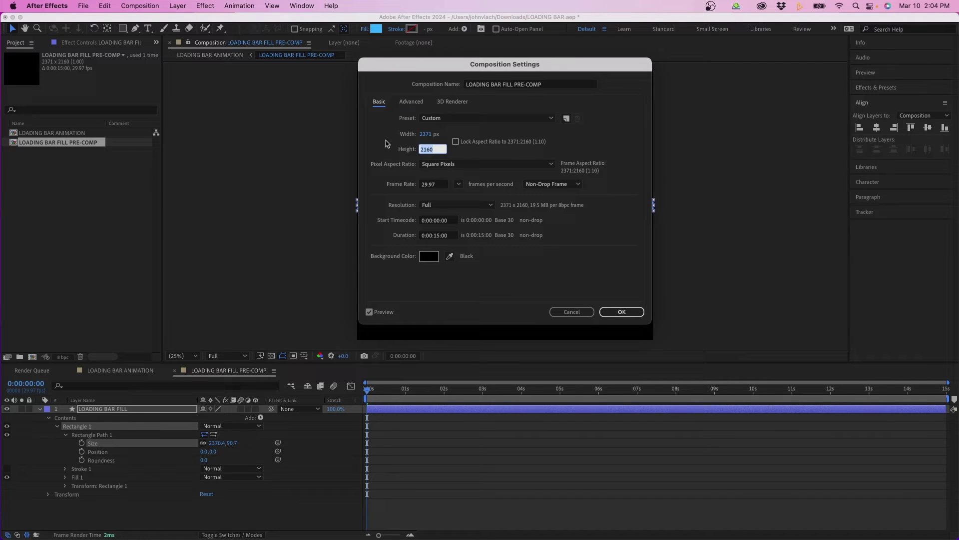
type("91")
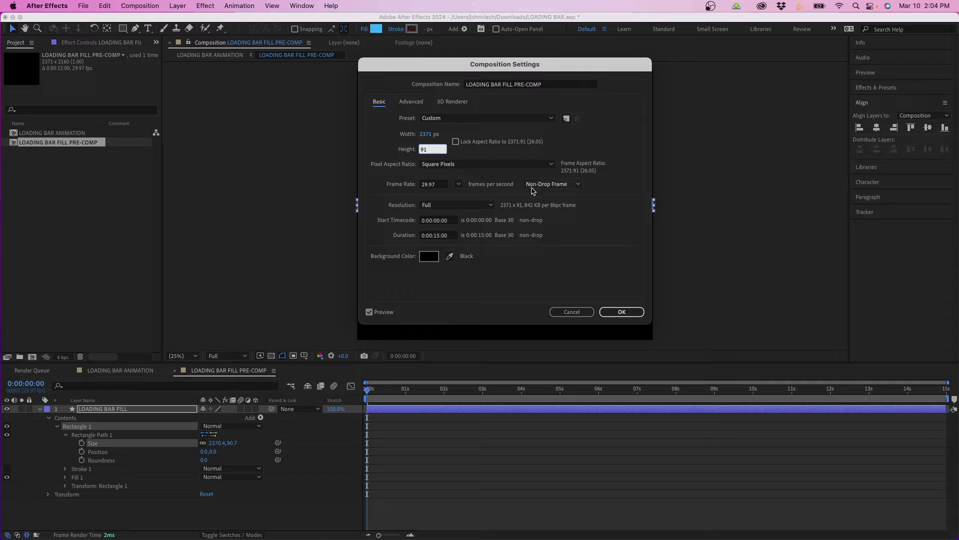
left_click(619, 309)
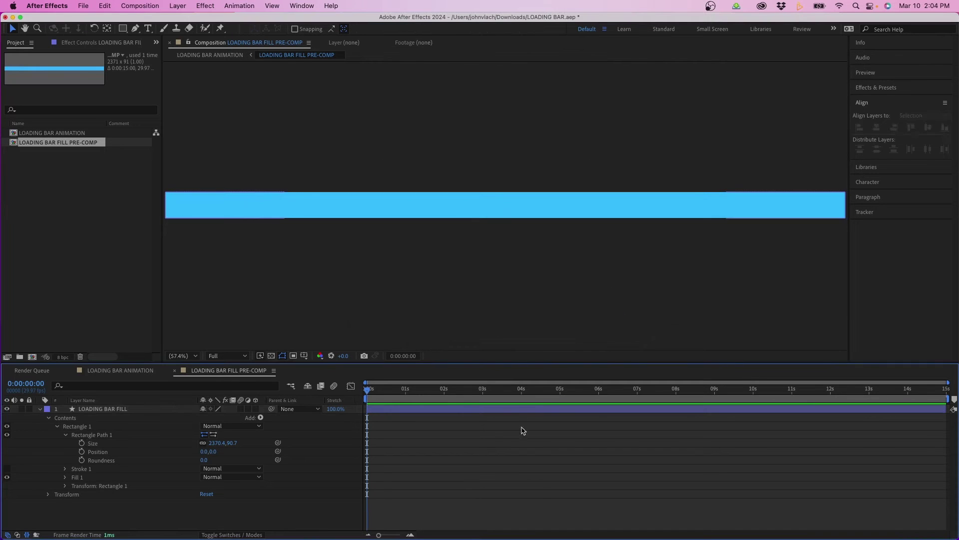
Step: Center the LOADING BAR FILL layer horizontally within the resized pre-comp and deselect it
left_click(505, 412)
left_click(876, 128)
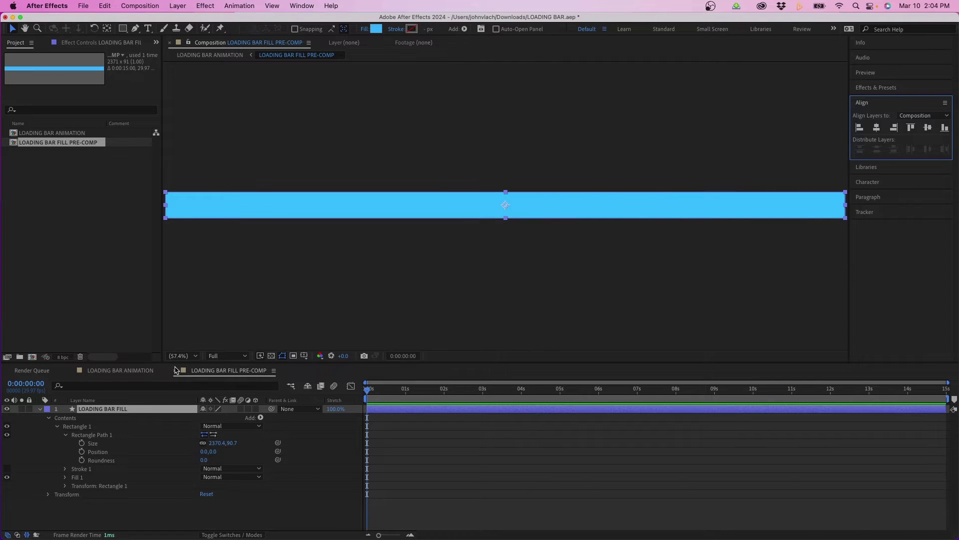
scroll(505, 220, "down", 1)
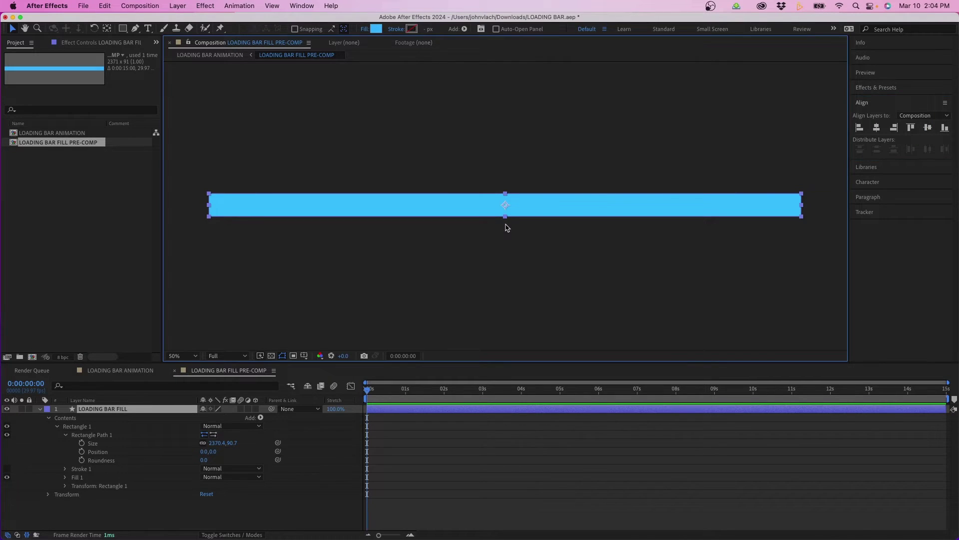
left_click(484, 453)
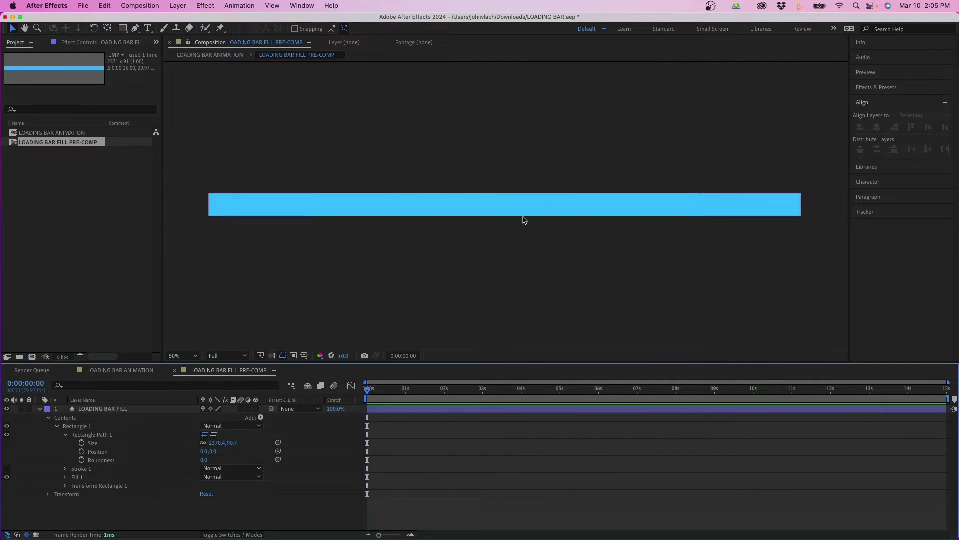
Step: Return to the LOADING BAR ANIMATION composition and center the LOADING BAR FILL PRE-COMP layer horizontally
left_click(110, 370)
left_click(101, 464)
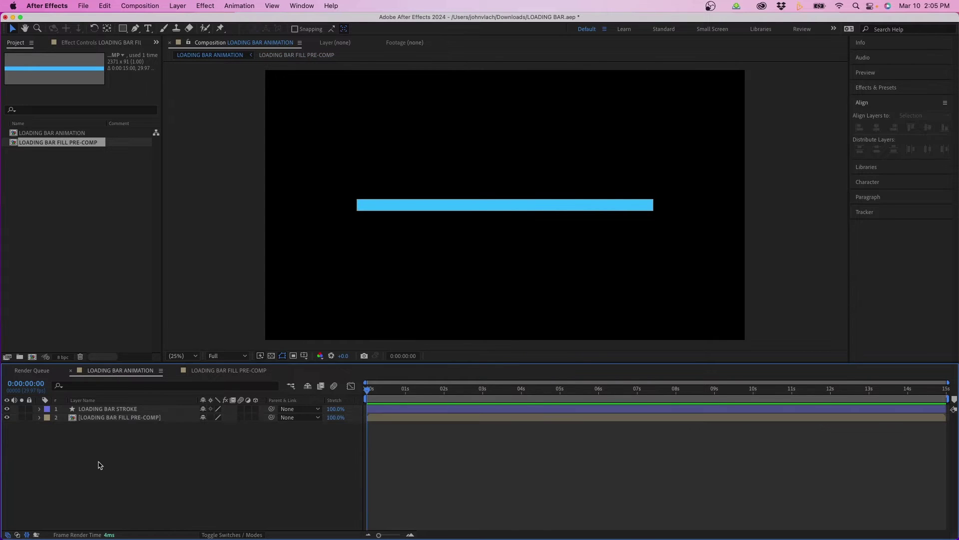
left_click(99, 419)
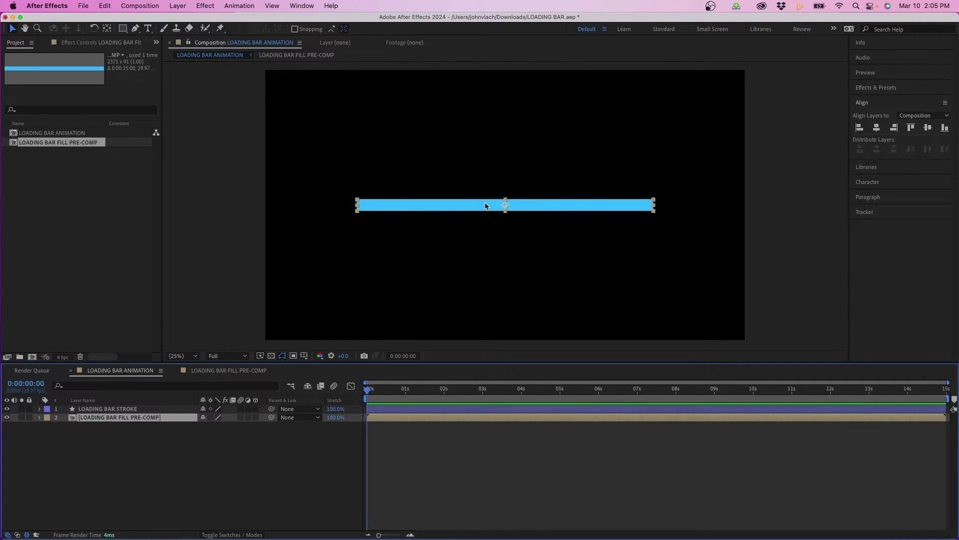
left_click(876, 128)
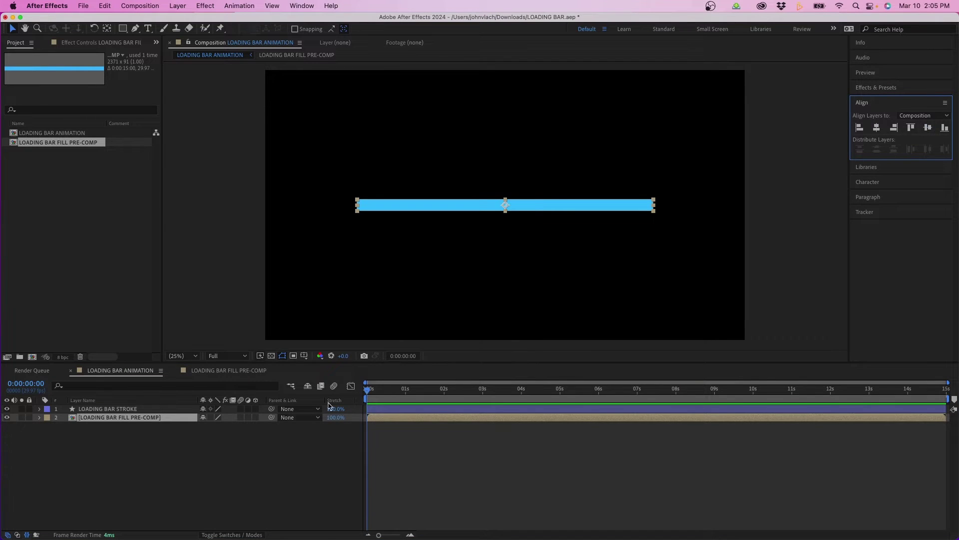
left_click(185, 458)
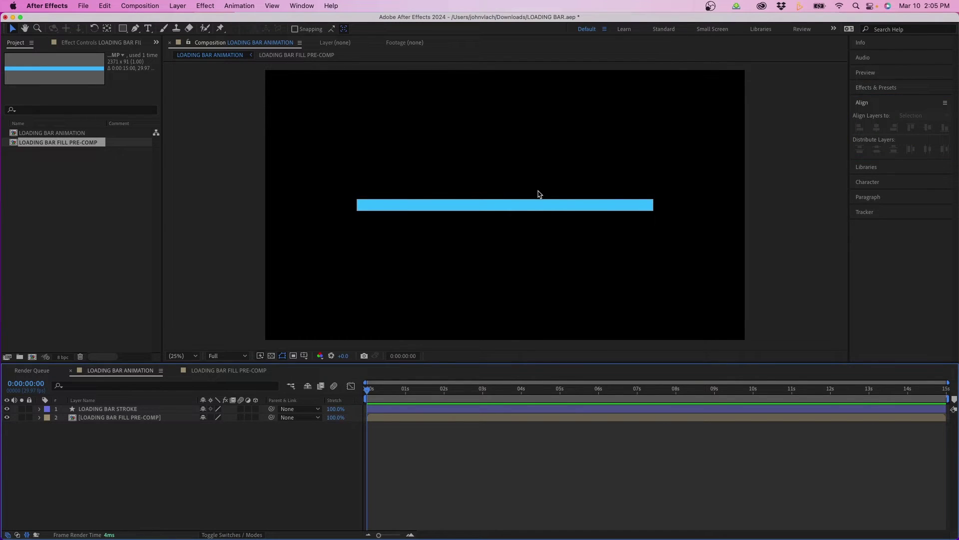
Step: Apply the Linear Wipe animation preset from Transitions - Wipes to the LOADING BAR FILL PRE-COMP layer and preview it
left_click(105, 419)
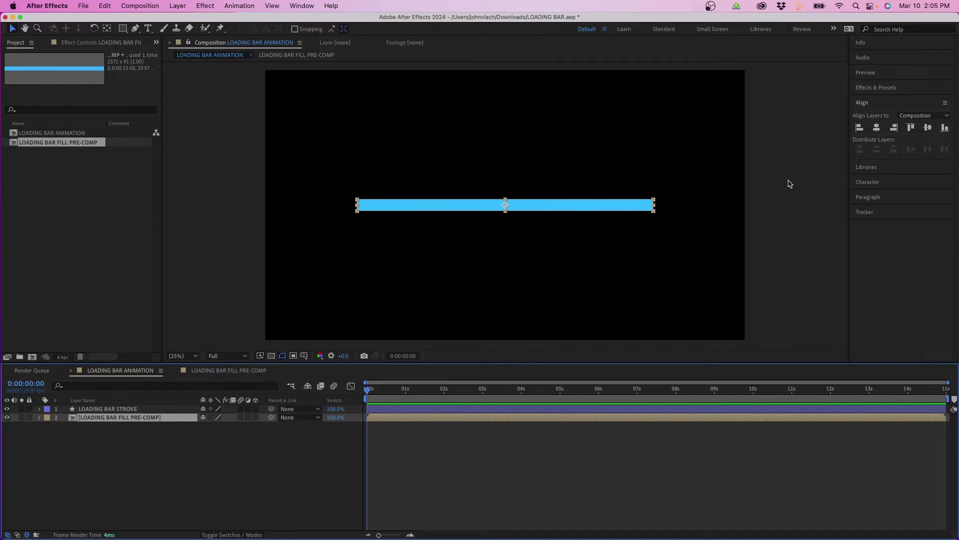
left_click(878, 88)
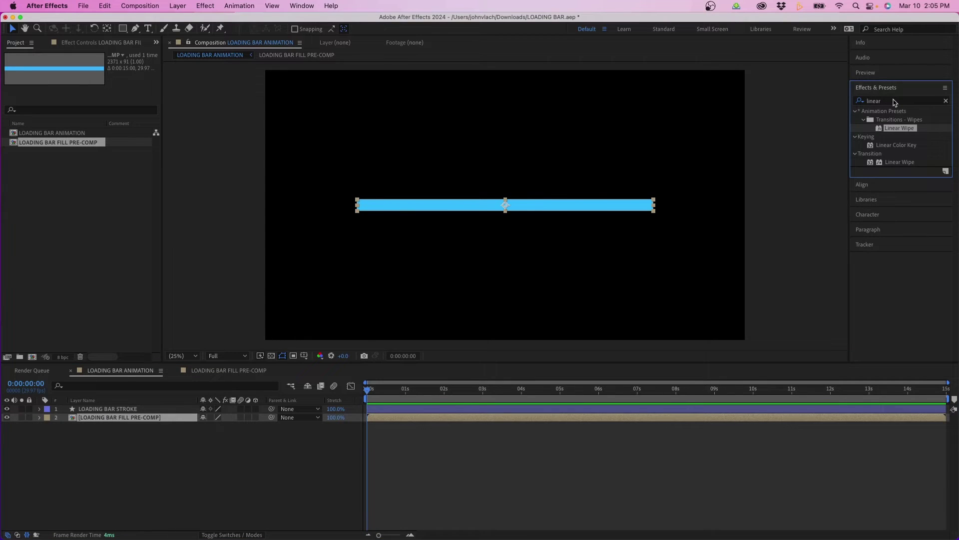
left_click(887, 101)
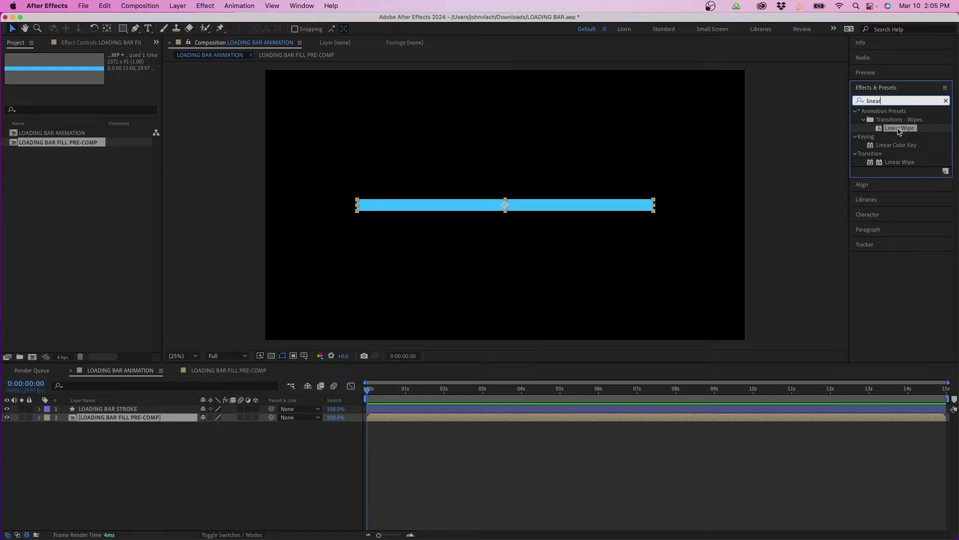
left_click_drag(892, 131, 139, 426)
left_click(275, 456)
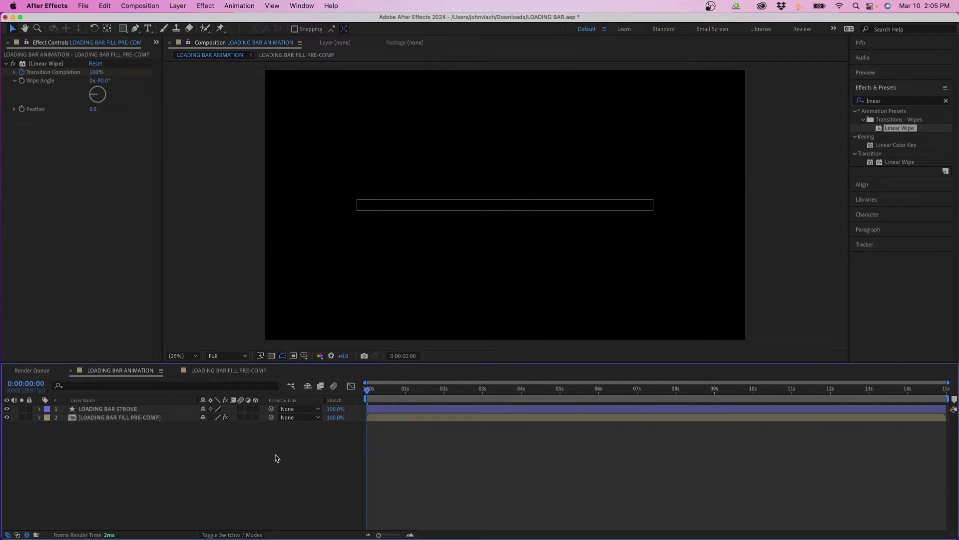
key("space")
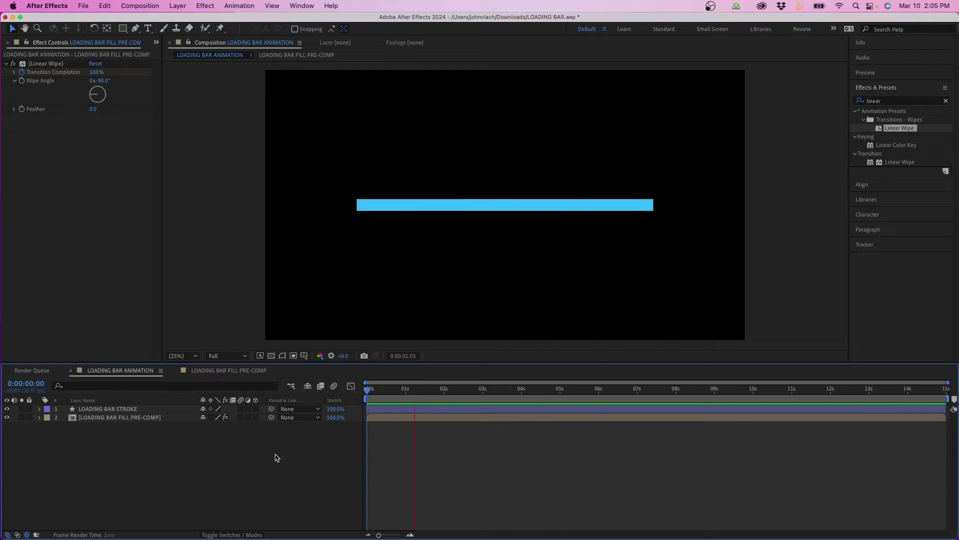
key("space")
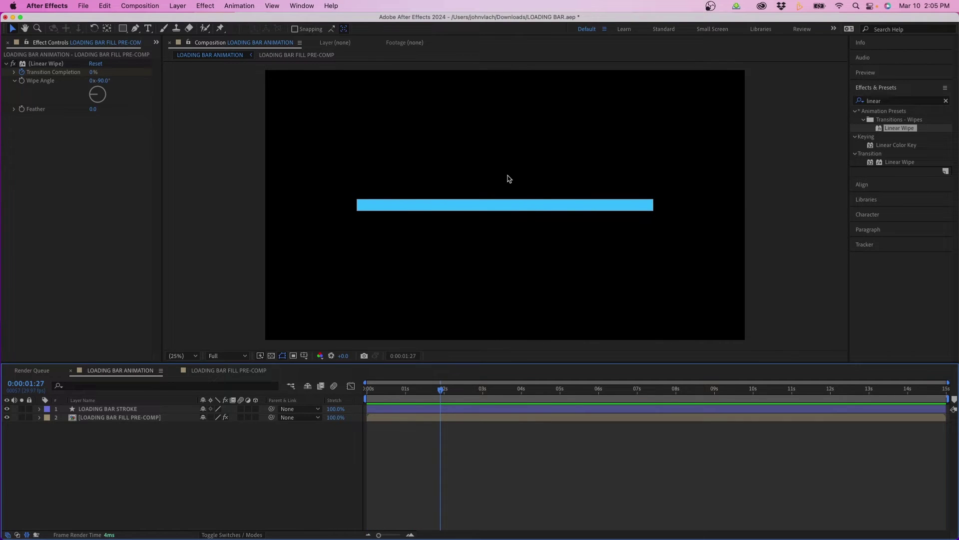
Step: Show the pre-comp layer's keyframes and move the last Transition Completion keyframe to 0:00:10:00
left_click(120, 418)
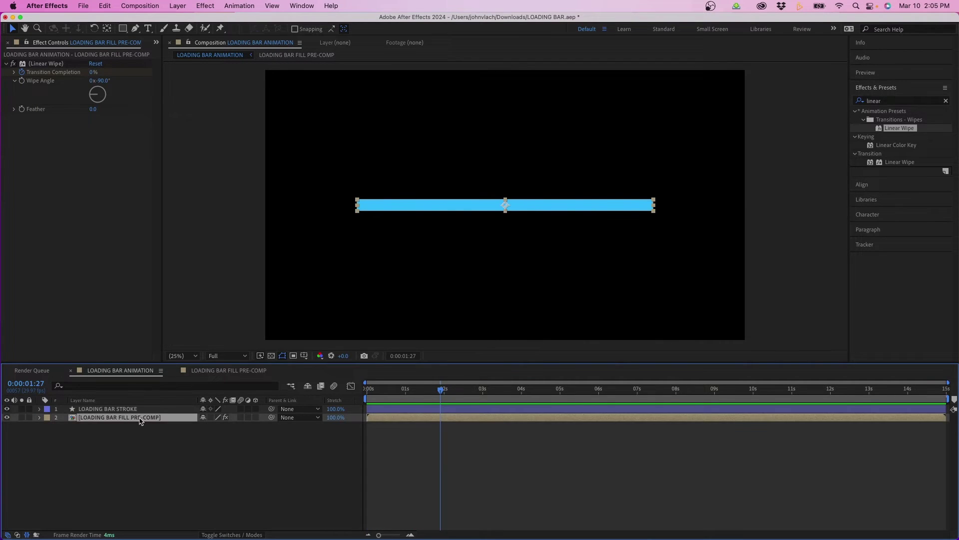
key("u")
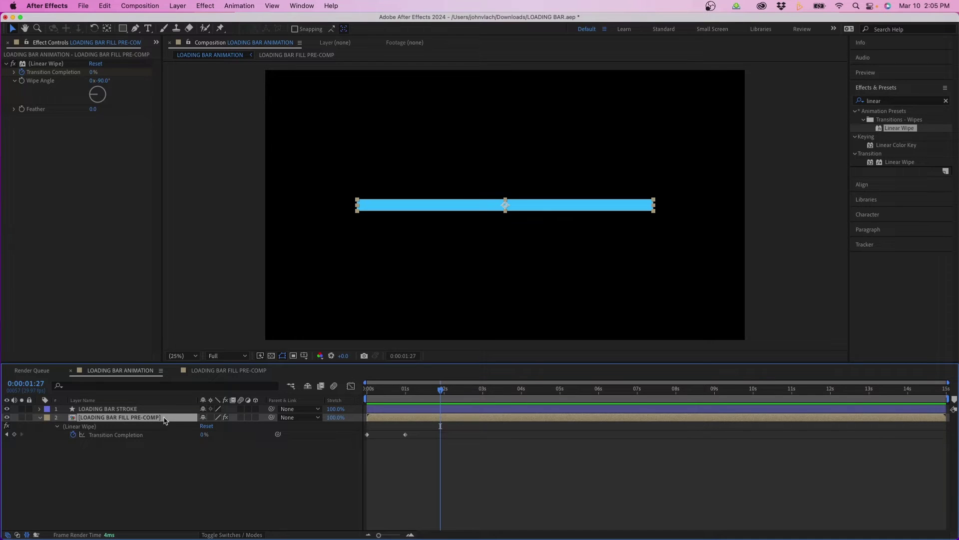
left_click_drag(430, 395, 755, 403)
left_click_drag(405, 434, 754, 441)
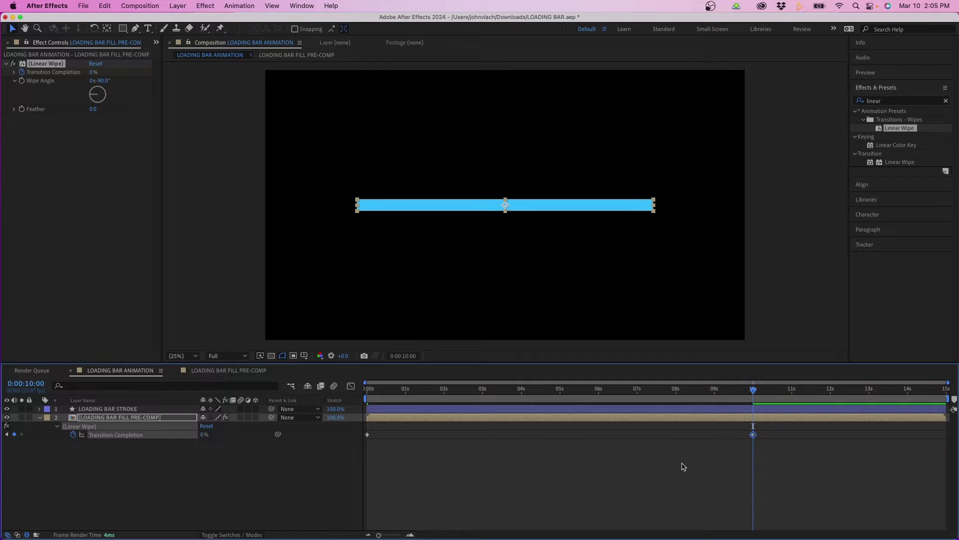
Step: Play back the slowed fill animation and return the playhead to the start of the timeline
left_click(680, 470)
key("space")
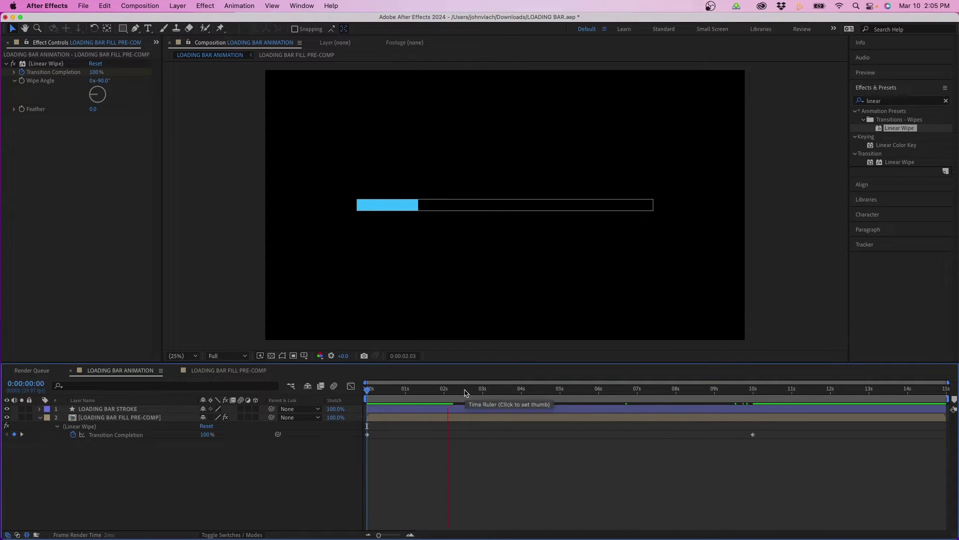
left_click_drag(487, 392, 290, 384)
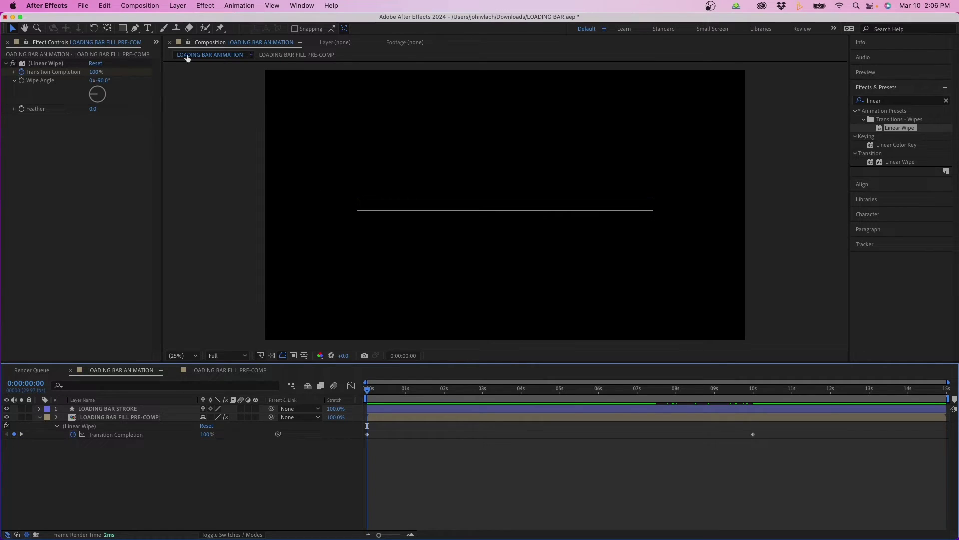
Step: Add a text layer above the loading bar reading "LOADING %", leaving a gap before the percent sign for a number
left_click(149, 29)
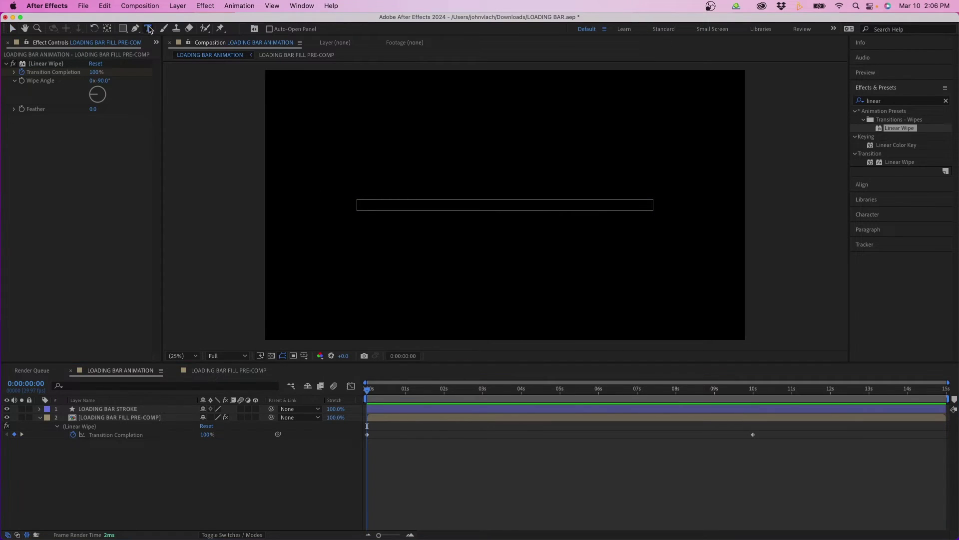
left_click(448, 170)
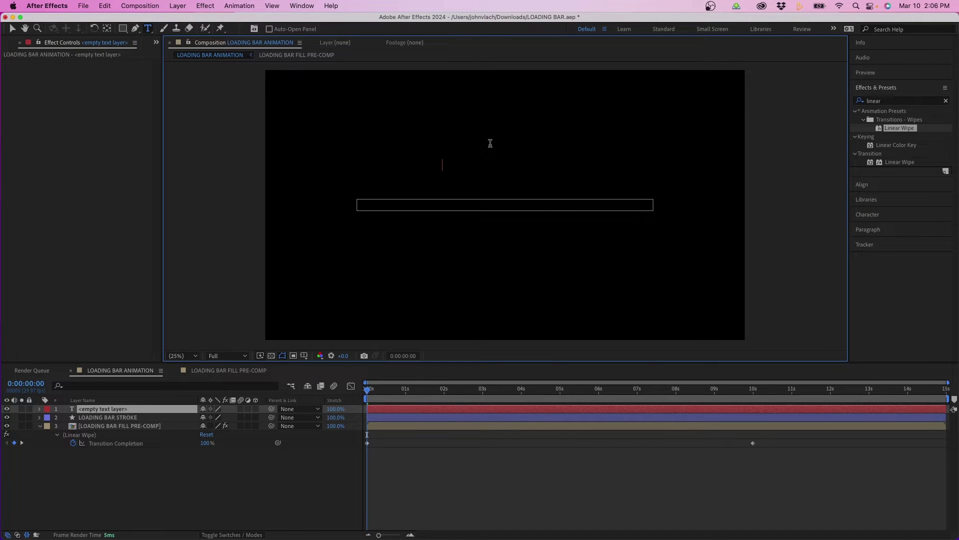
type("LOADING")
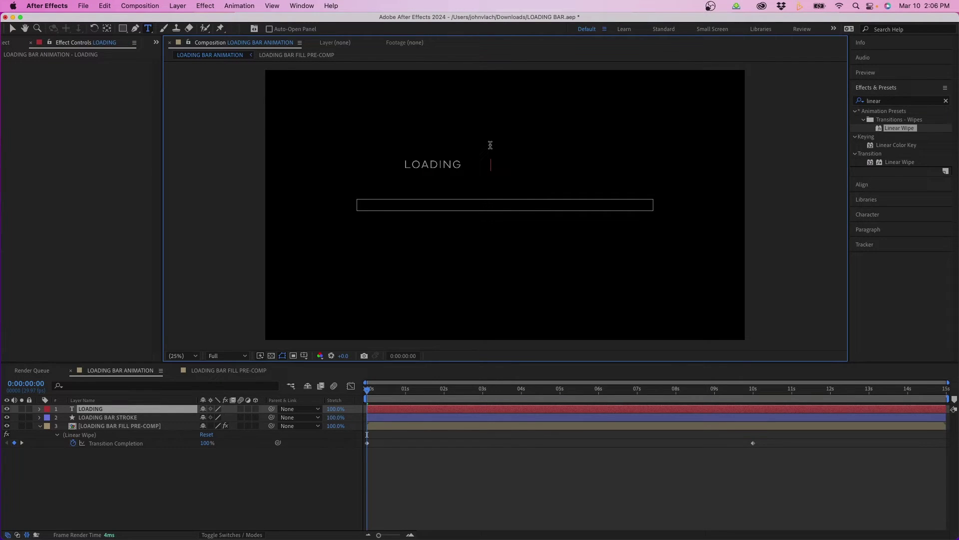
type("    %")
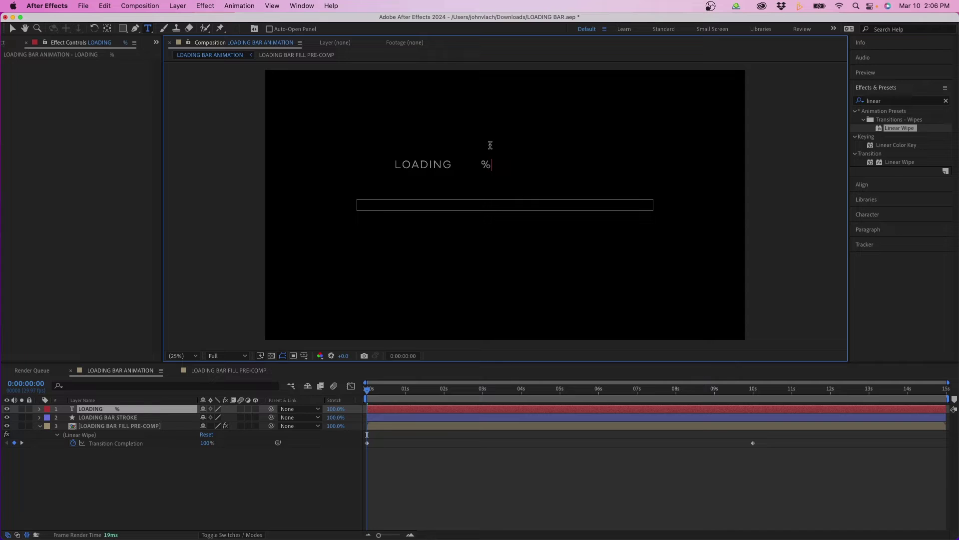
left_click_drag(488, 164, 393, 160)
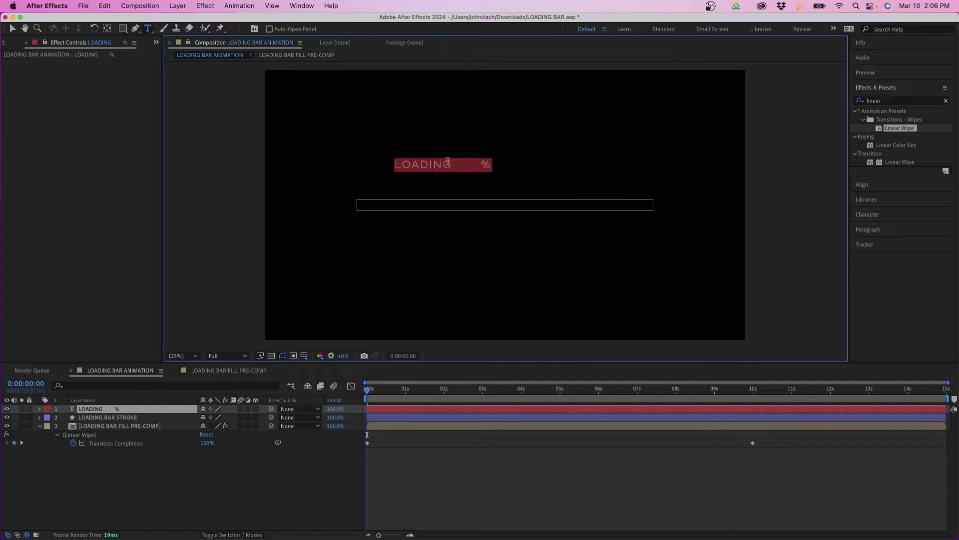
left_click(482, 164)
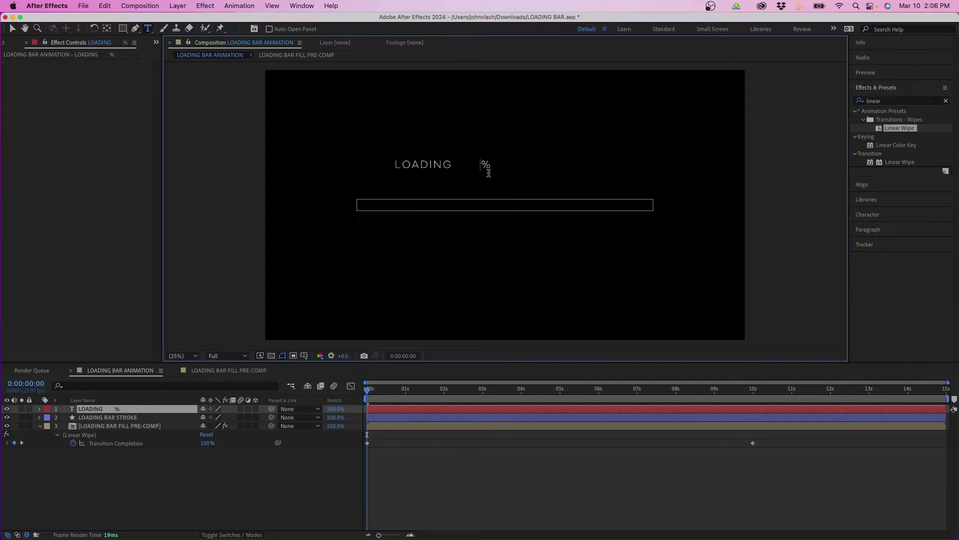
left_click(154, 488)
Step: Check the LOADING % text layer's character settings and center the layer horizontally in the composition
left_click(104, 410)
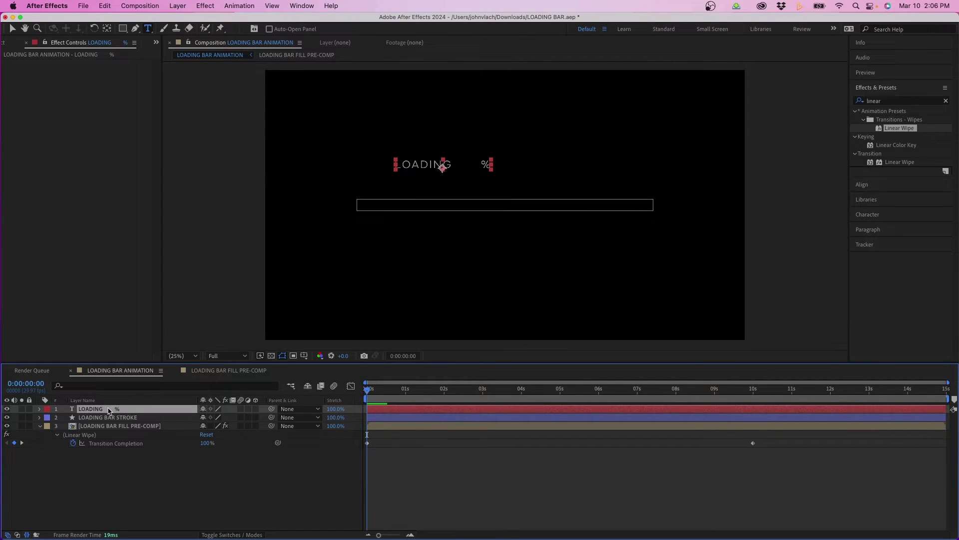
left_click(869, 214)
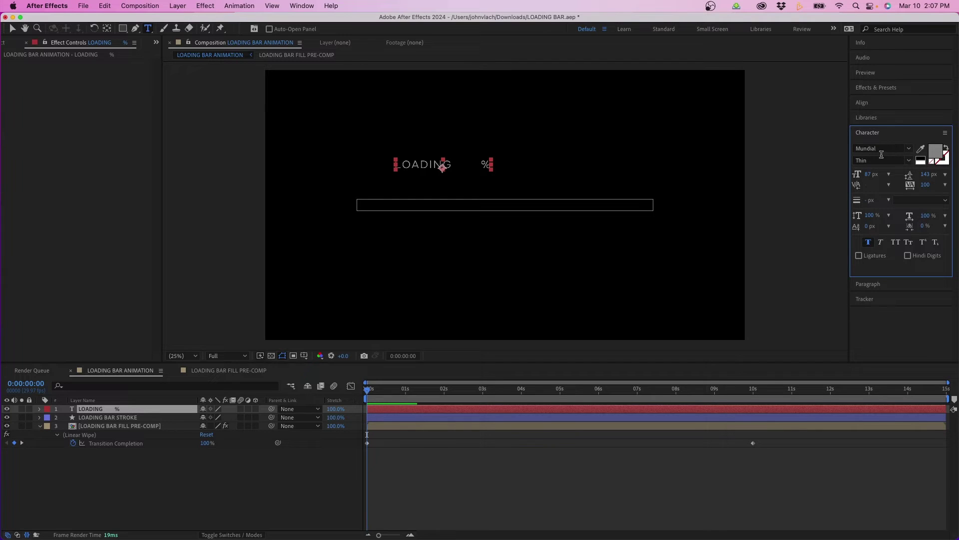
left_click(870, 102)
left_click(876, 127)
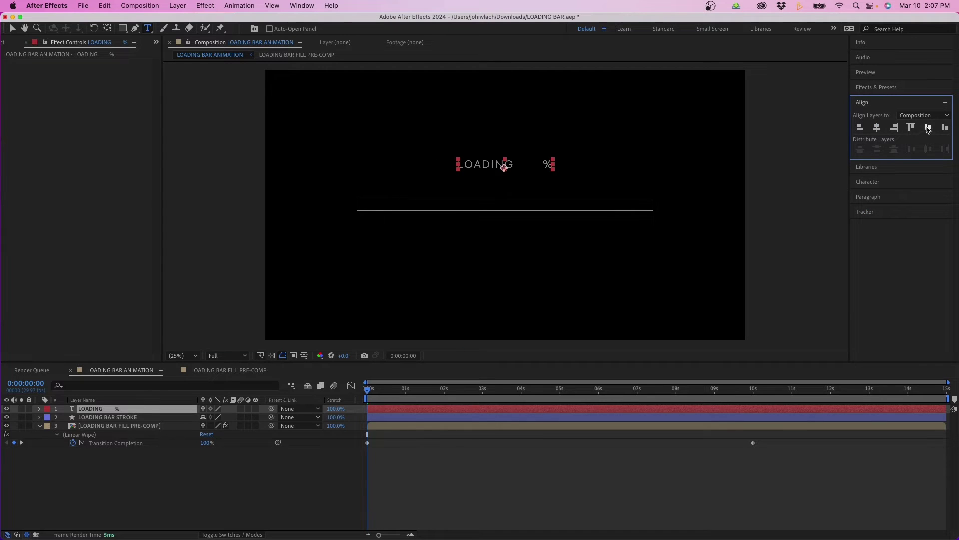
Step: Center the LOADING % text layer vertically in the composition, and set its Y Position to 969.4 to sit just above the bar
left_click(928, 128)
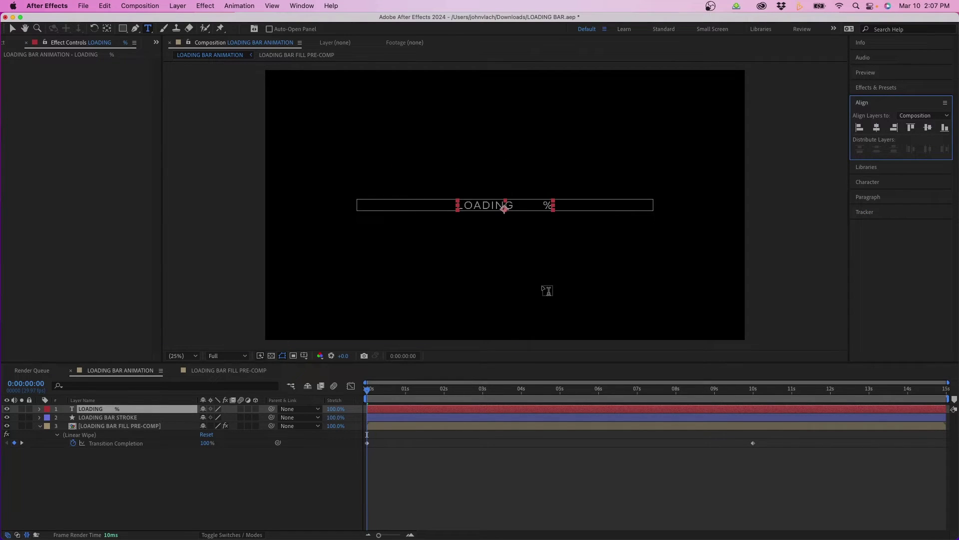
key("p")
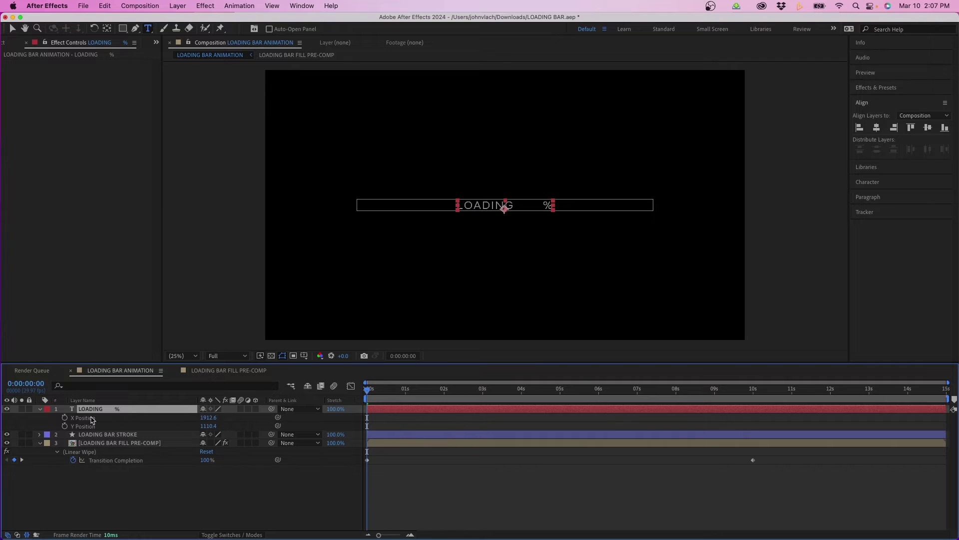
left_click_drag(208, 426, 141, 432)
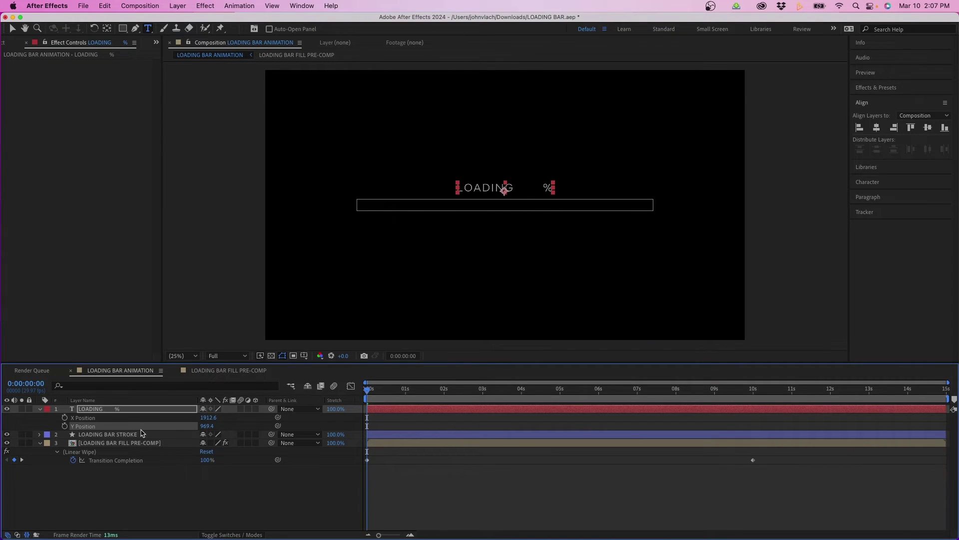
left_click(111, 475)
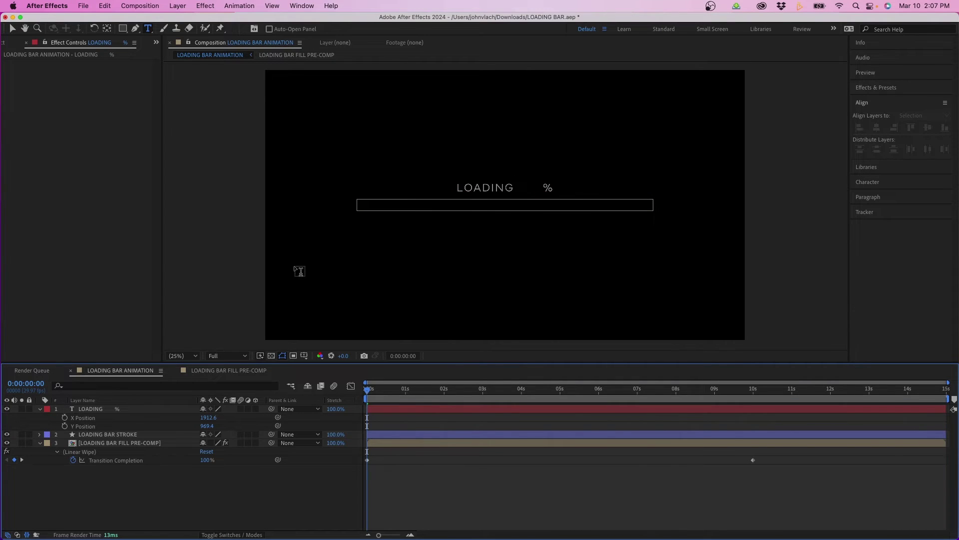
Step: Duplicate the LOADING % text layer, change the copy's text to 100, and check it with the original layer temporarily hidden
left_click(111, 409)
key("super+d")
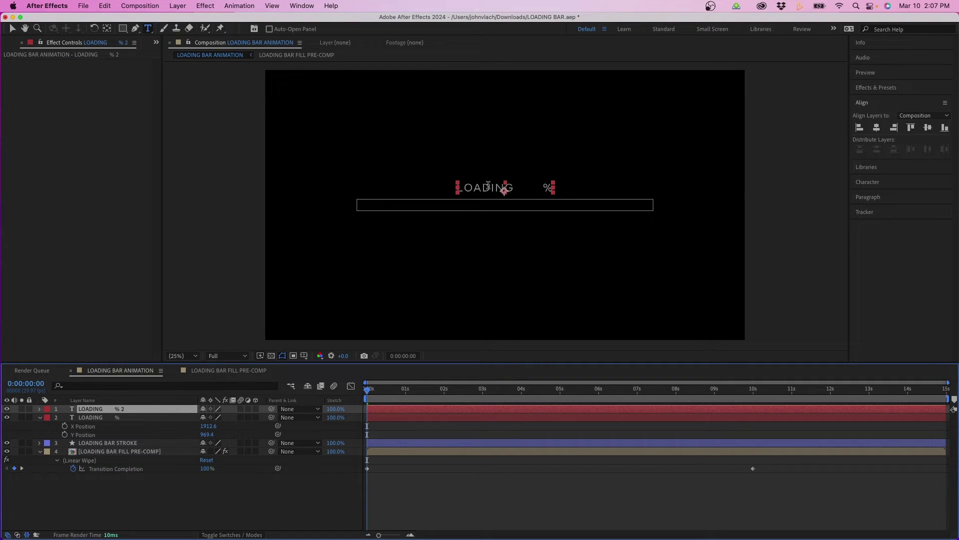
double_click(488, 186)
type("100")
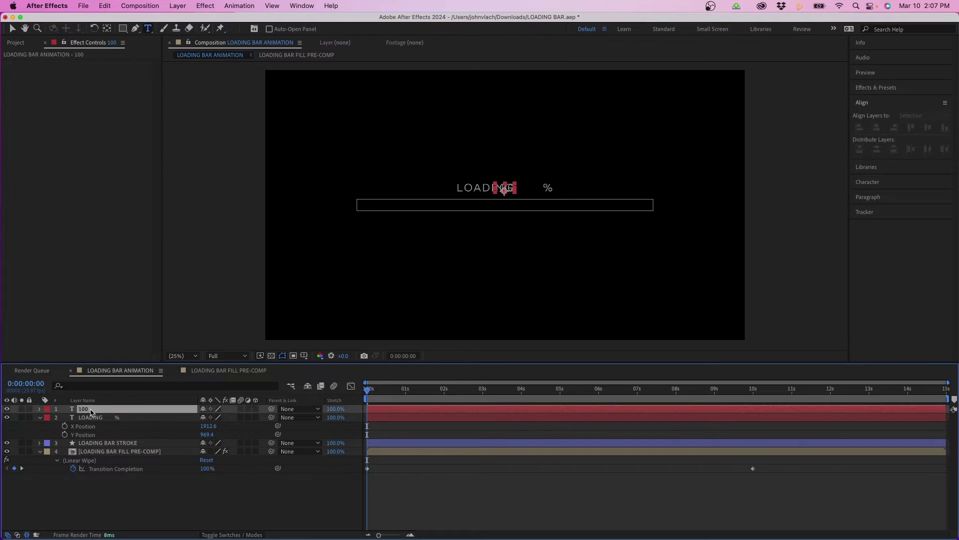
left_click(7, 417)
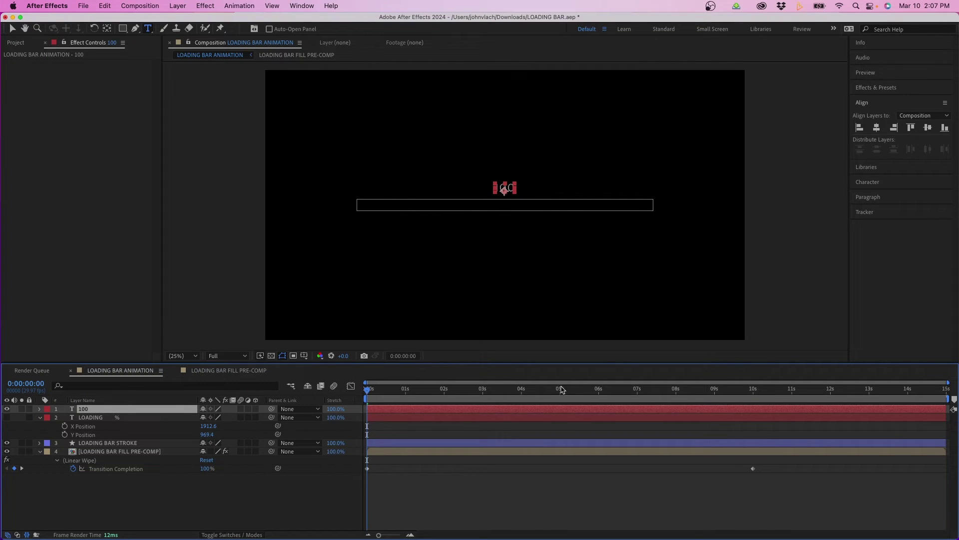
left_click(7, 417)
Step: Set the 100 text layer's X Position to 2119.6 to fit it in the gap before the percent sign
key("p")
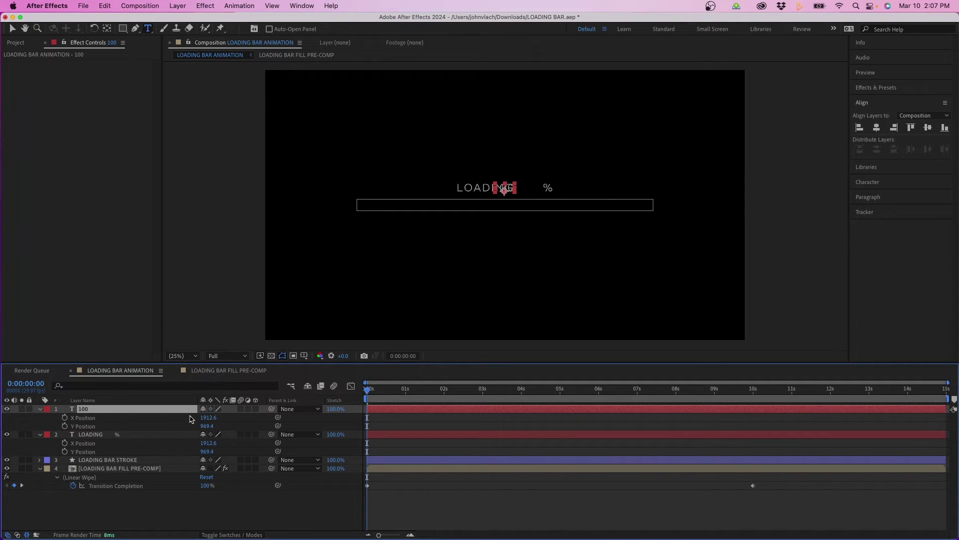
left_click_drag(204, 417, 304, 415)
key("super+shift+a")
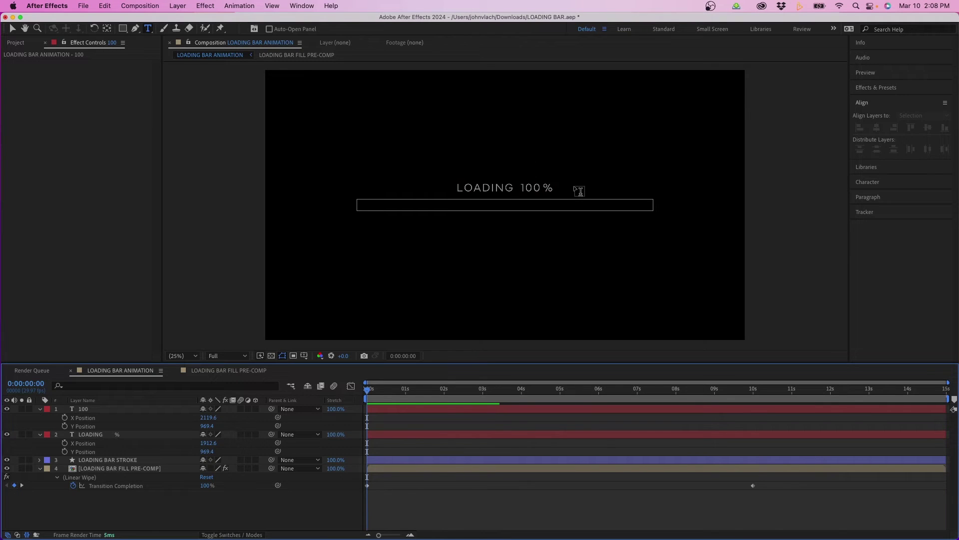
Step: Apply a Slider Control expression effect to the 100 text layer
left_click(85, 409)
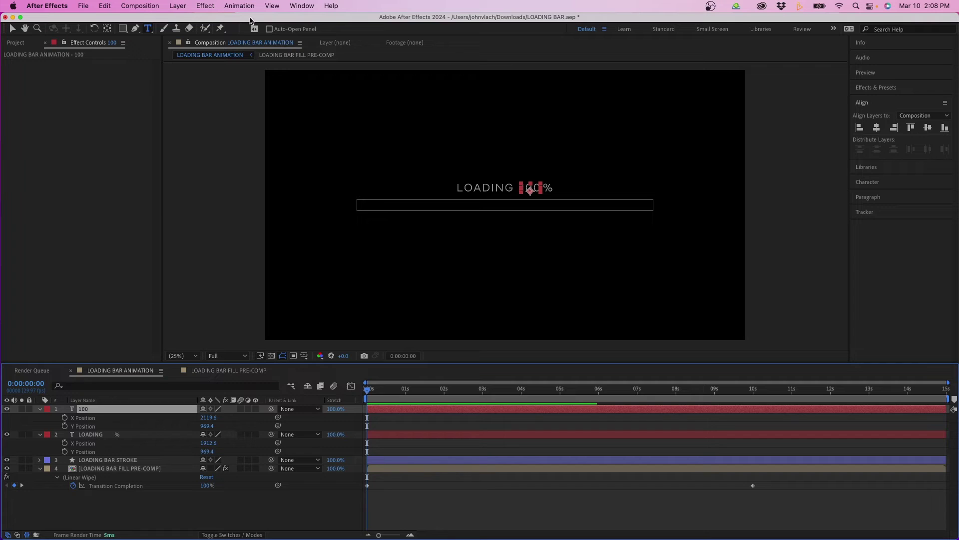
left_click(206, 6)
mouse_move(222, 255)
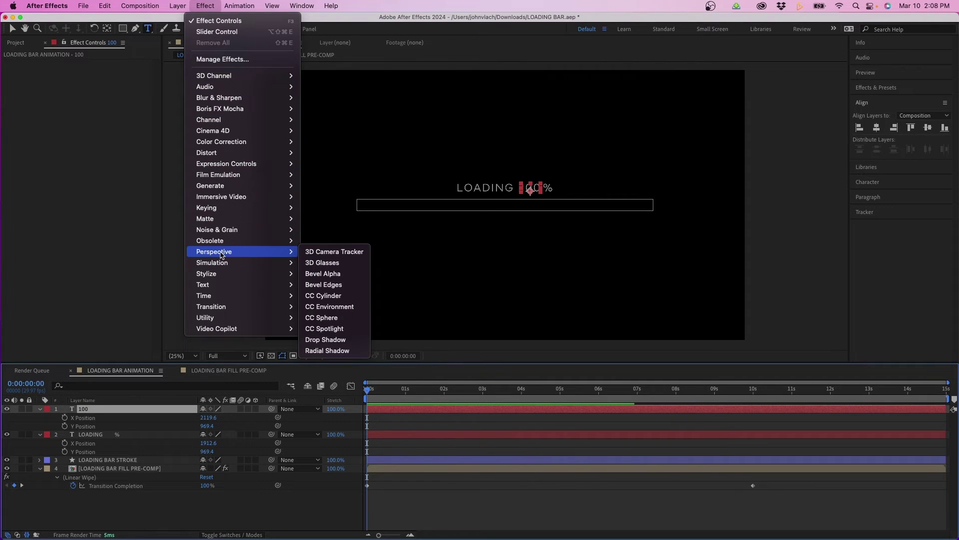
mouse_move(223, 165)
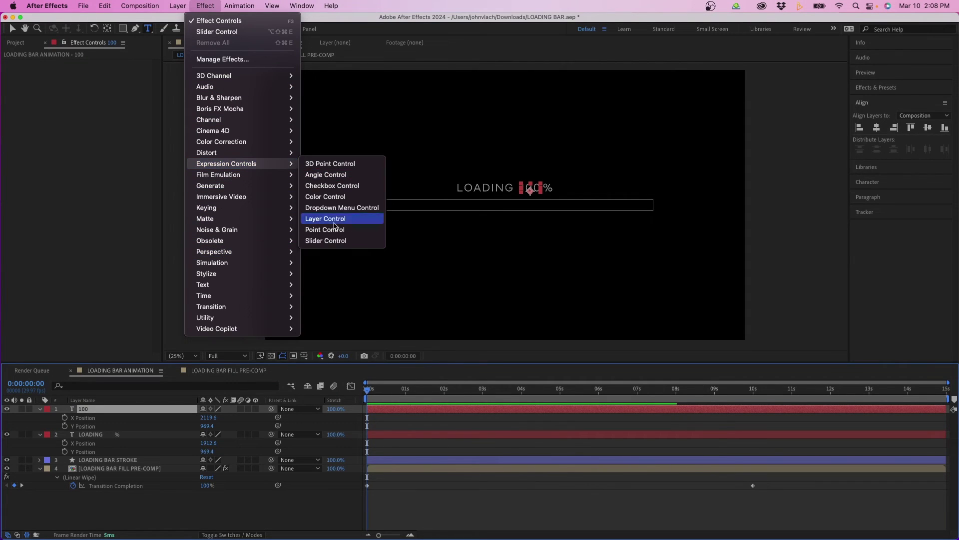
left_click(333, 244)
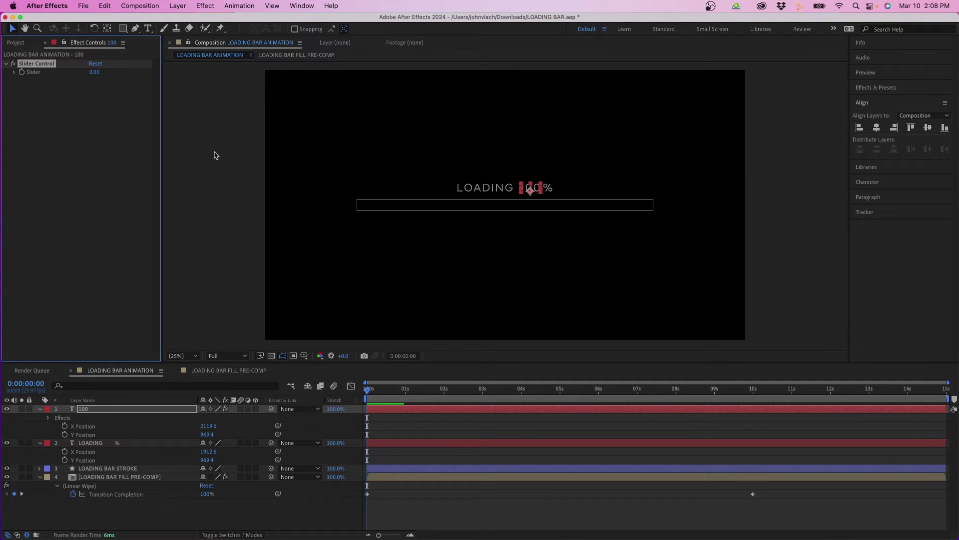
Step: Add an expression to the 100 layer's Source Text that links it to the Slider of its Slider Control effect
left_click(98, 411)
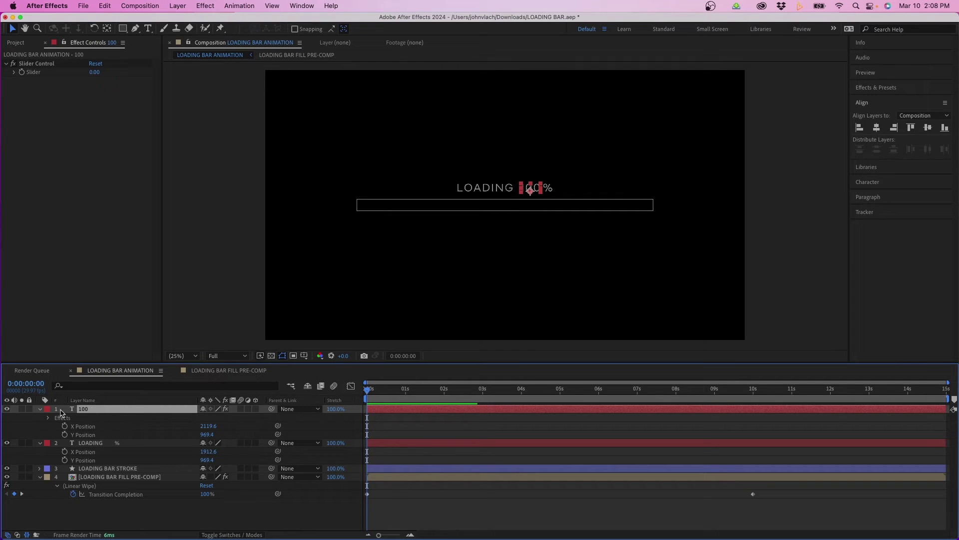
left_click(41, 409)
left_click(40, 410)
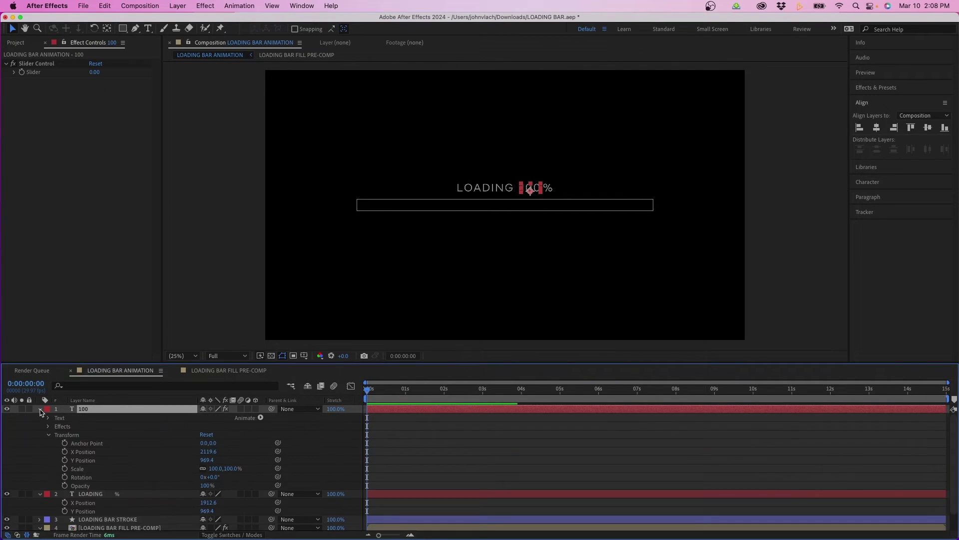
left_click(54, 419)
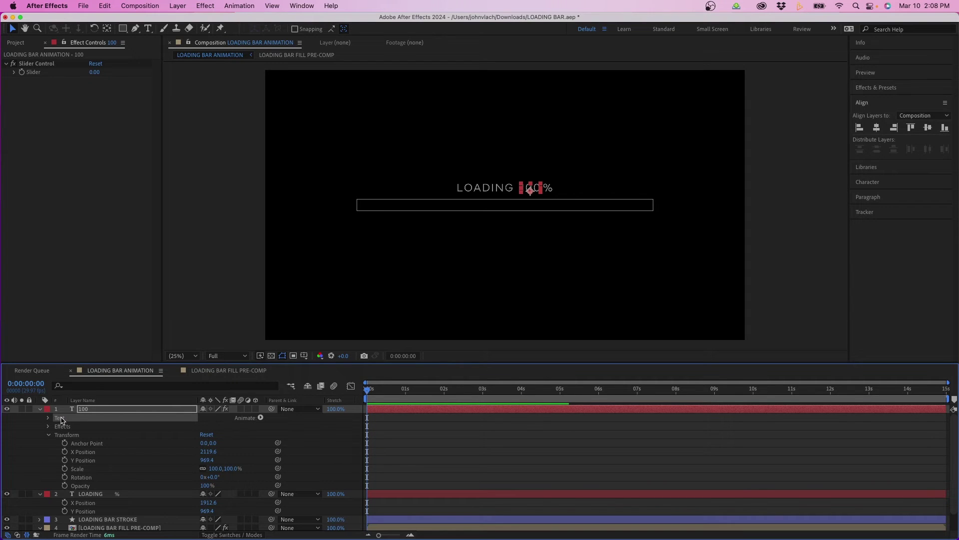
left_click(48, 418)
left_click(87, 427)
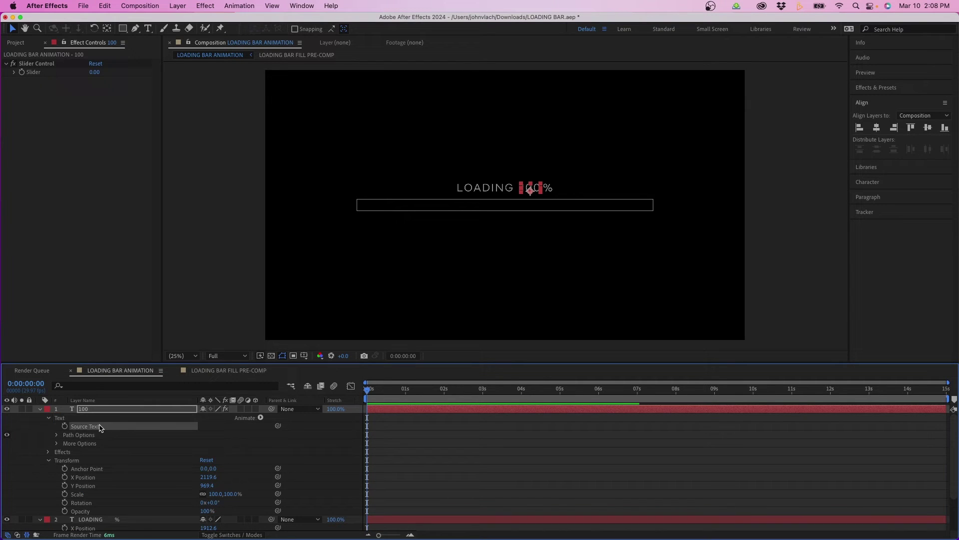
left_click(64, 427, "alt")
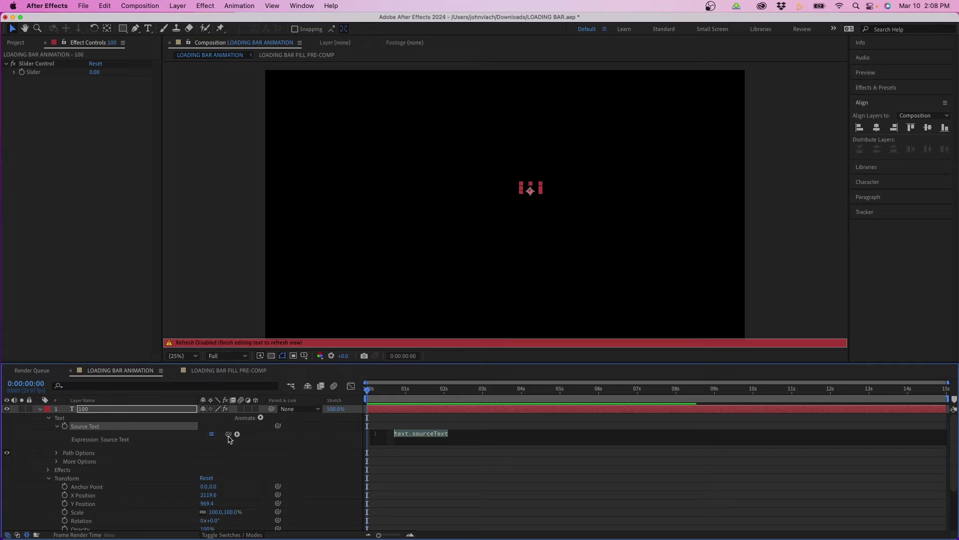
left_click_drag(228, 434, 35, 75)
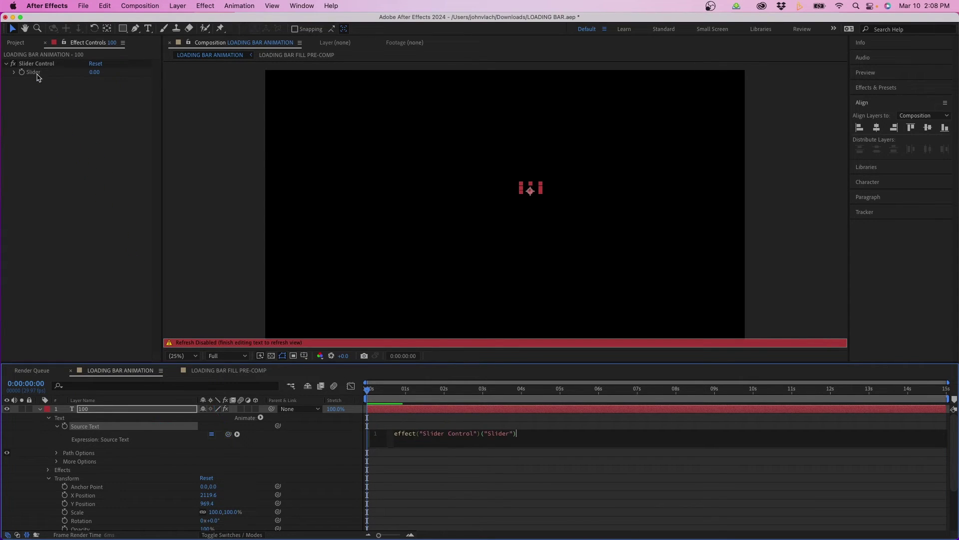
left_click(549, 486)
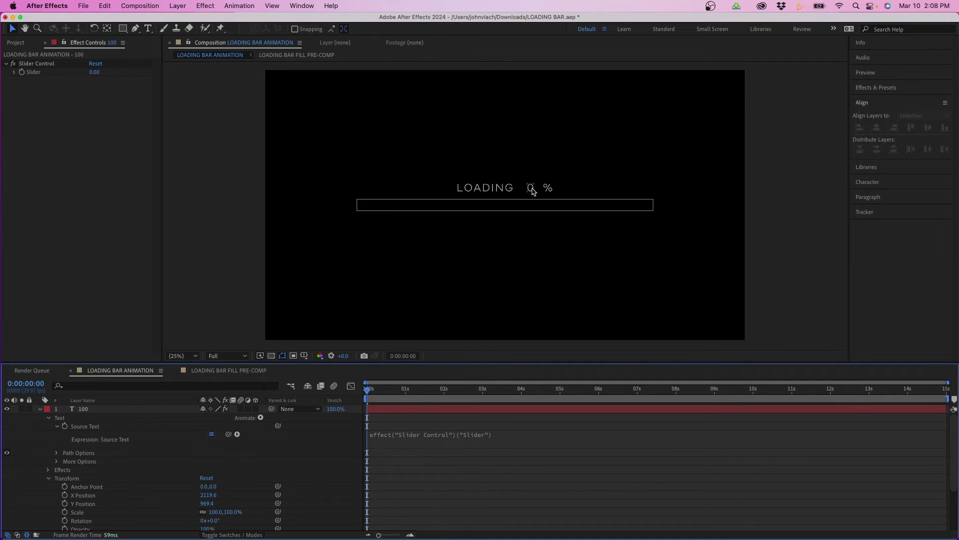
Step: Test the link by setting the 100 layer's Slider to 45
left_click(531, 189)
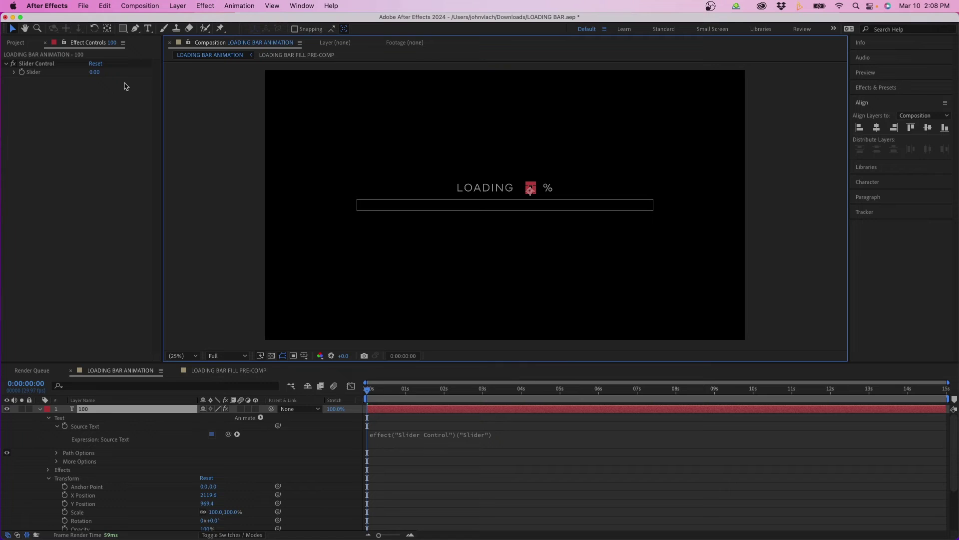
left_click(94, 80)
left_click(94, 73)
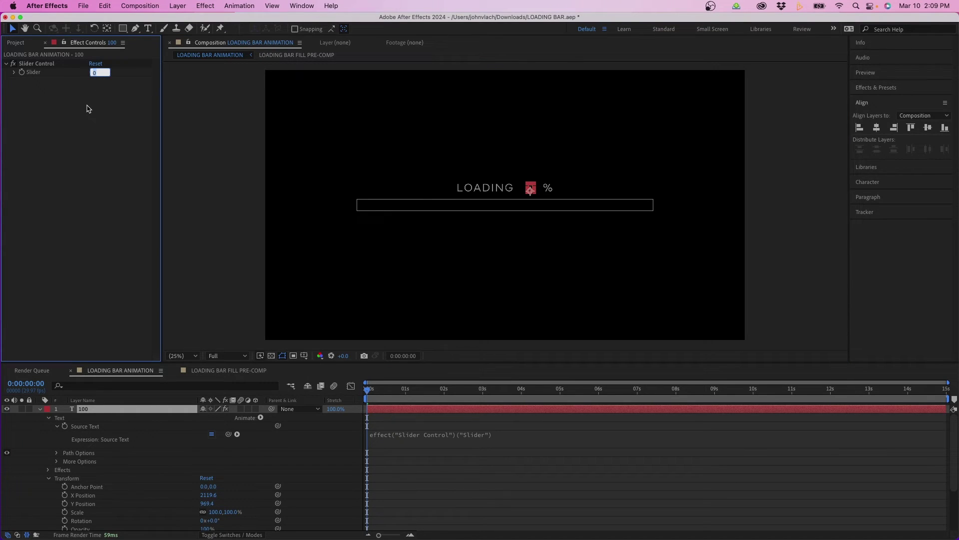
left_click(77, 190)
left_click(555, 458)
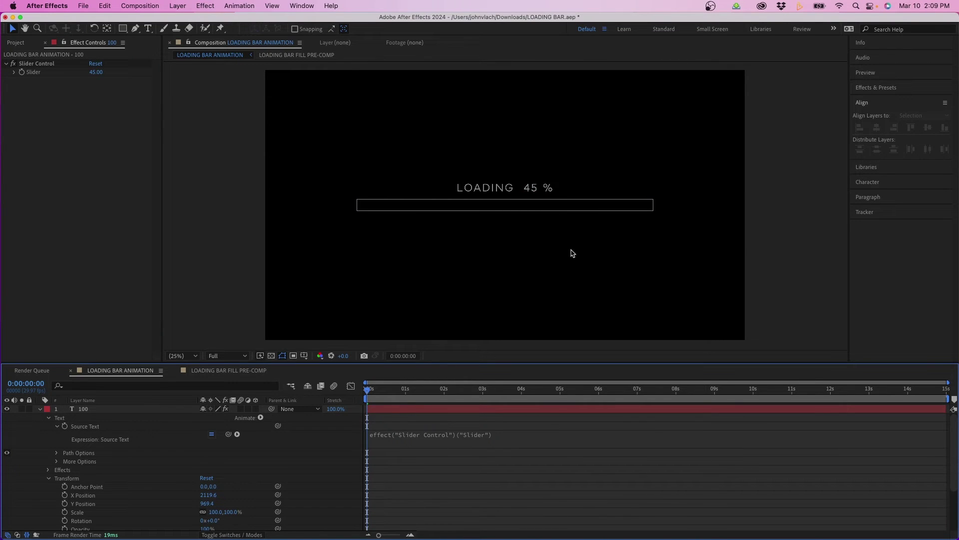
Step: Keyframe the 100 layer's Slider at 0 at the start of the timeline and reveal its keyframes
left_click(22, 72)
left_click(96, 72)
type("0")
key("Return")
left_click(516, 482)
key("u")
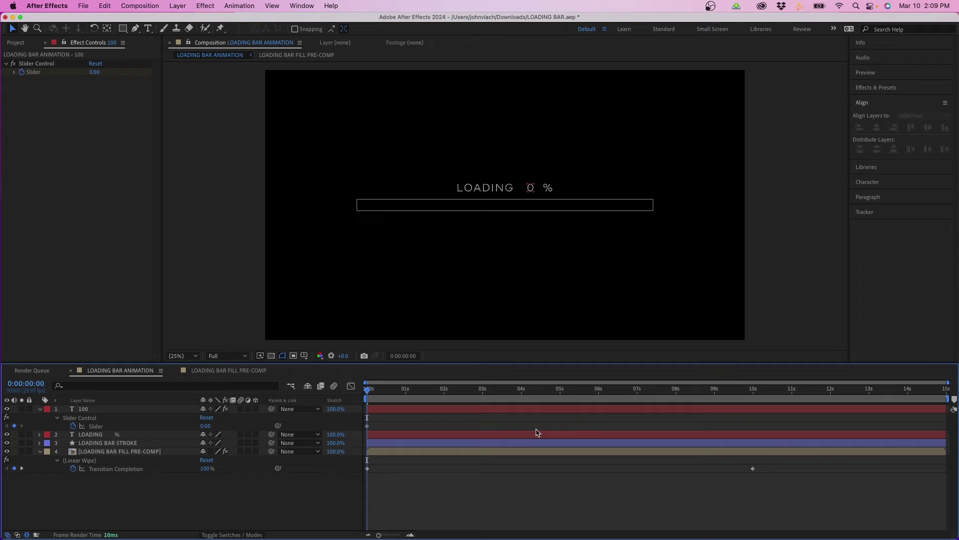
Step: Add a Slider keyframe of 100 at 0:00:10:00, aligned with the last Transition Completion keyframe
left_click(22, 469)
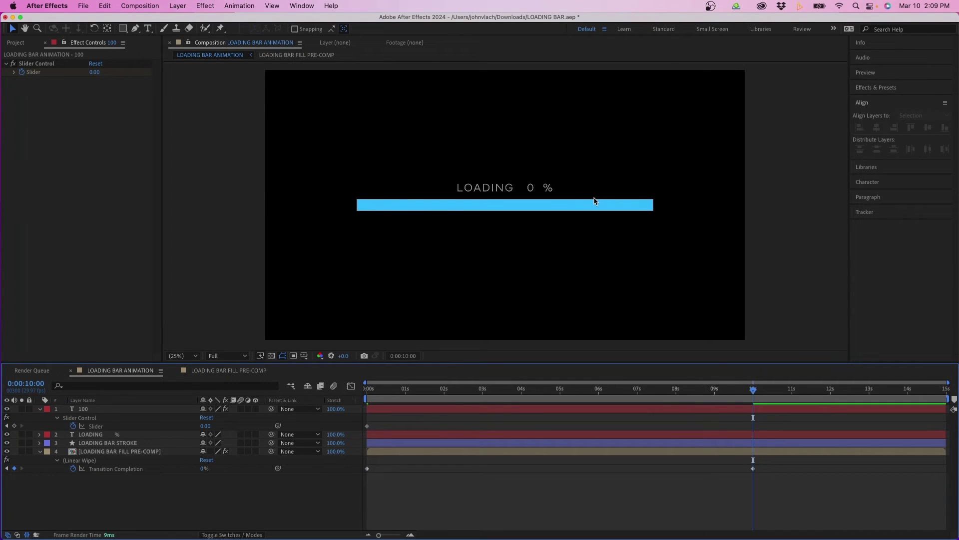
left_click(94, 72)
type("100")
key("Return")
left_click(623, 506)
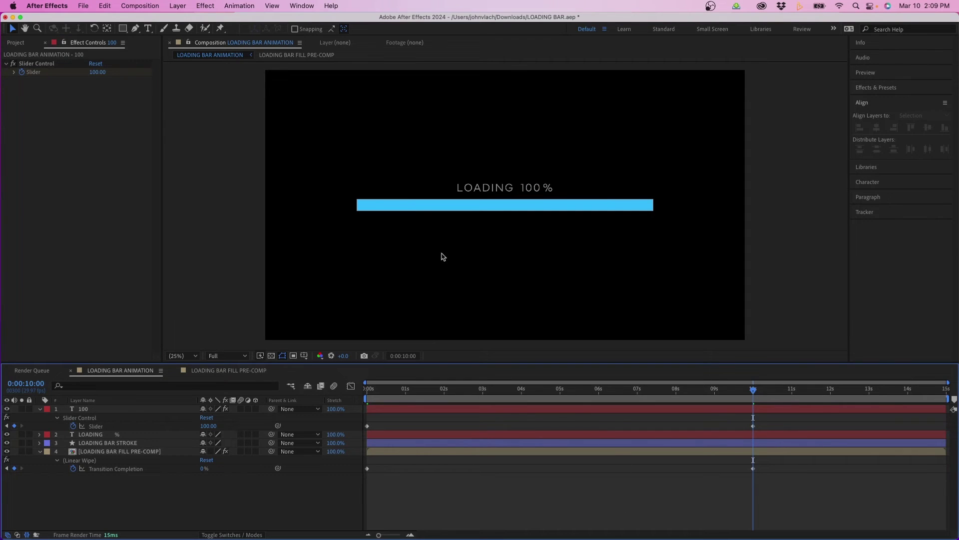
Step: Scrub back to 0:00:04:14 to inspect the animated number, and solo the 100 text layer
left_click_drag(753, 388, 539, 389)
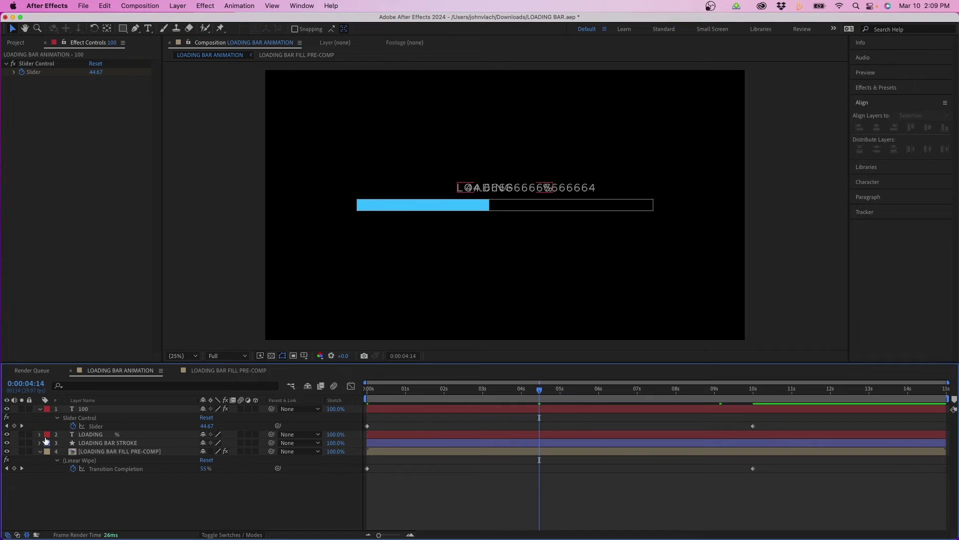
left_click(22, 409)
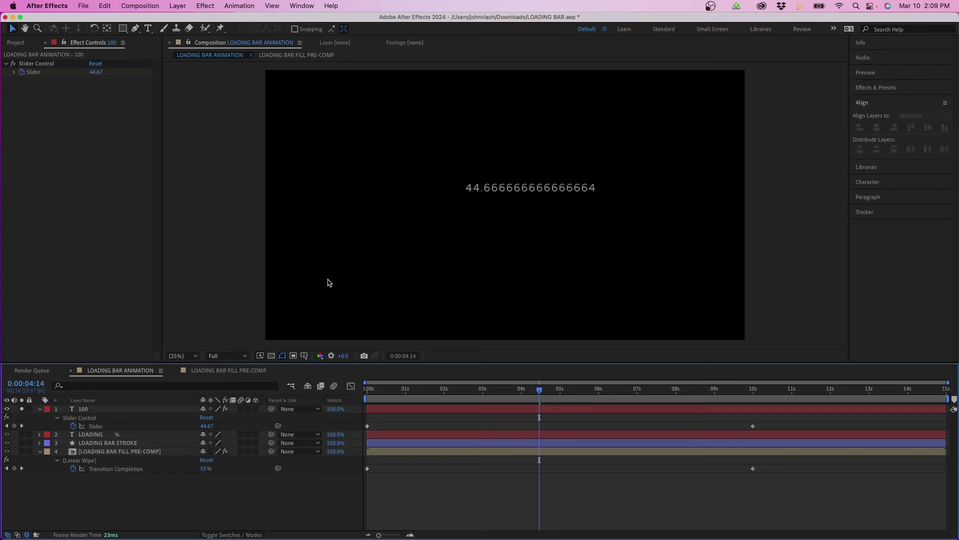
Step: Edit the 100 layer's Source Text expression so the Slider Control reference is assigned to the variable x
left_click(38, 419)
left_click(40, 409)
left_click(40, 410)
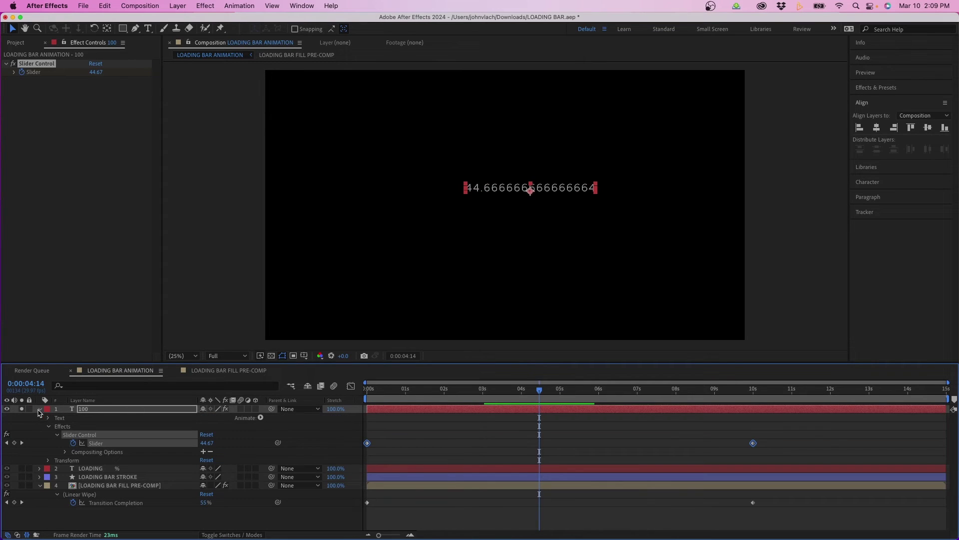
left_click(49, 418)
left_click(85, 428)
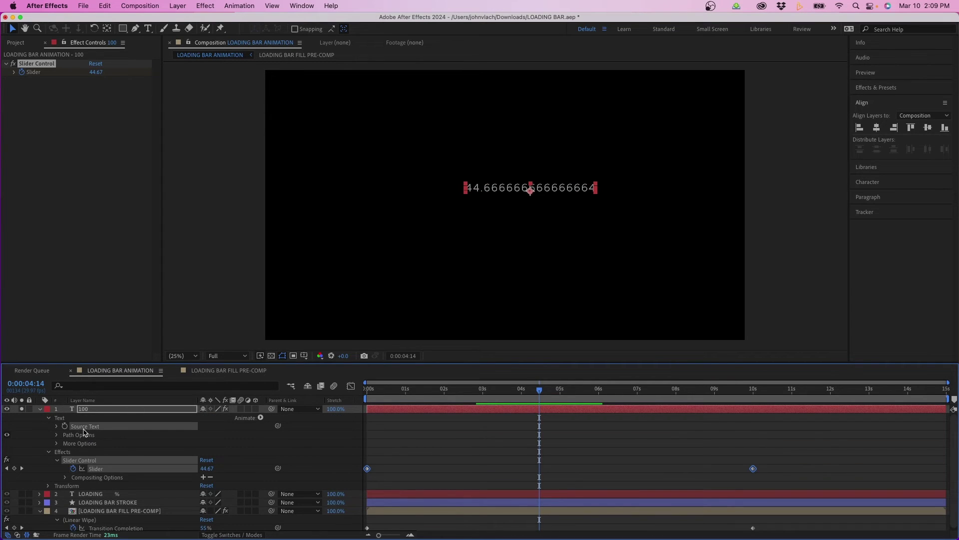
left_click(65, 426, "alt")
left_click(449, 435)
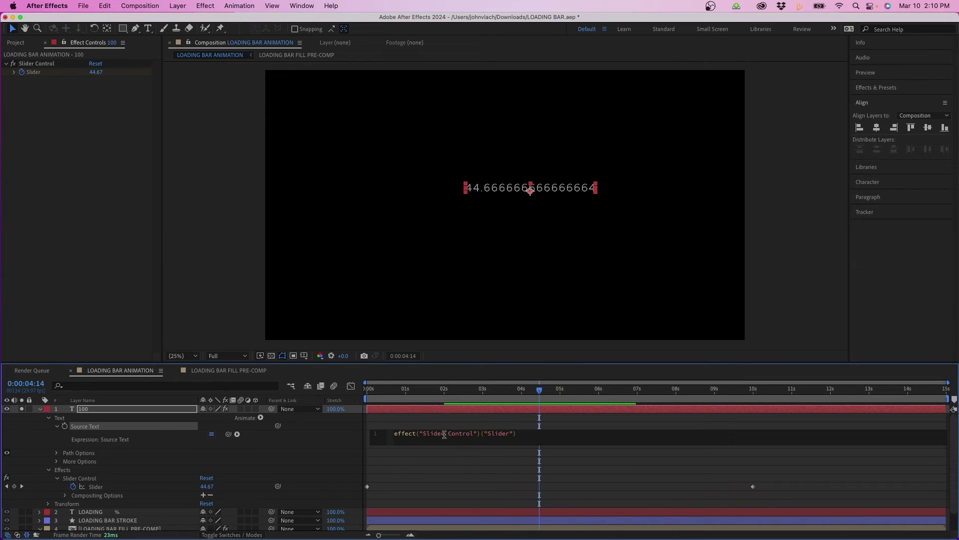
left_click_drag(393, 435, 521, 437)
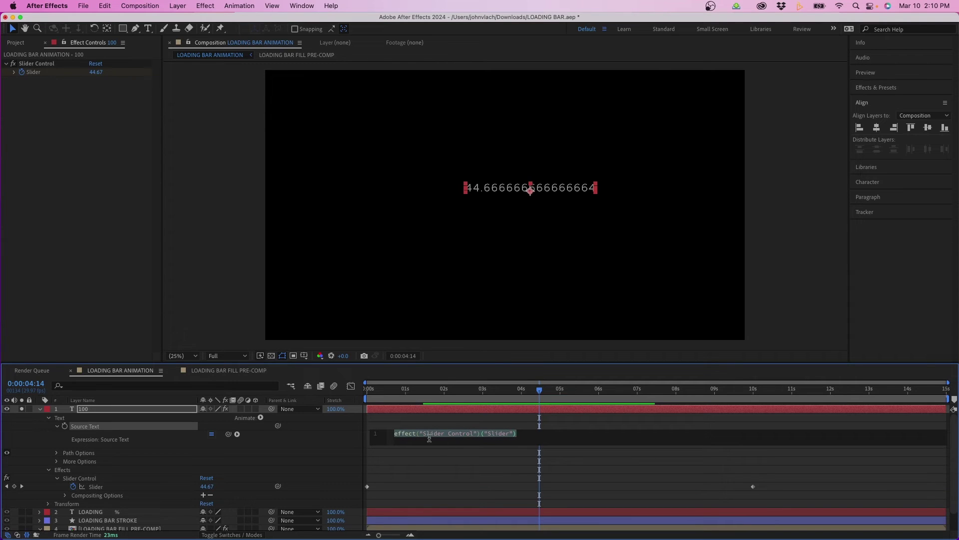
left_click(394, 435)
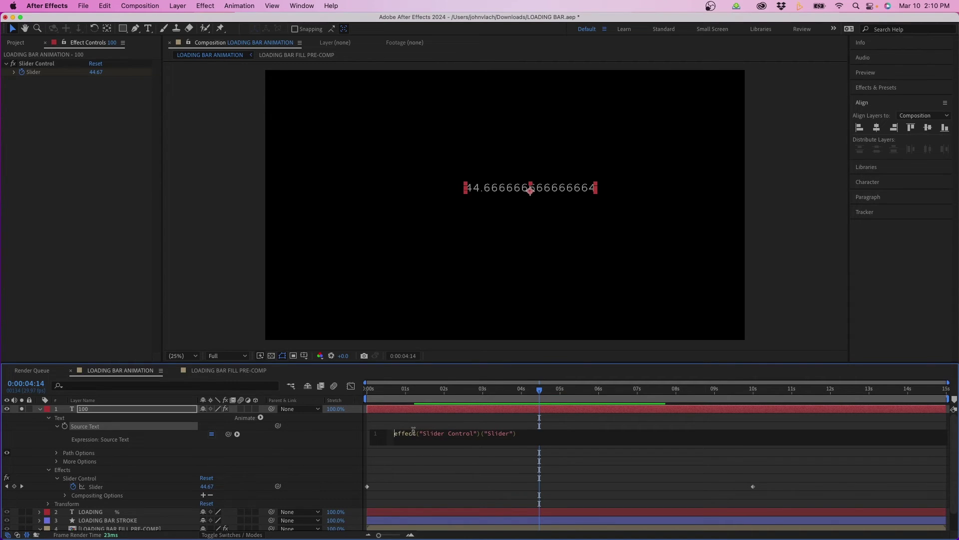
type("x =")
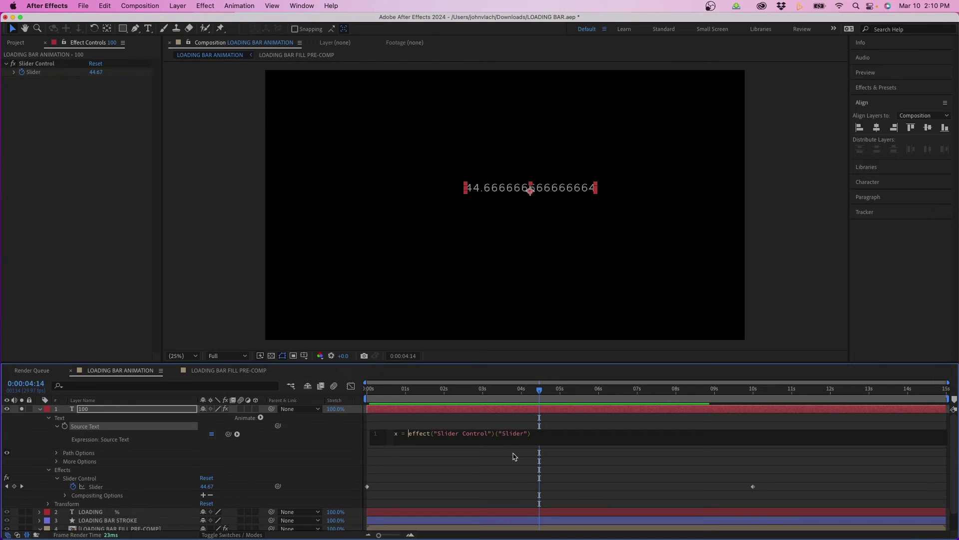
Step: Add the second line Math.round(x) to the Source Text expression and apply it
left_click(543, 434)
key("Return")
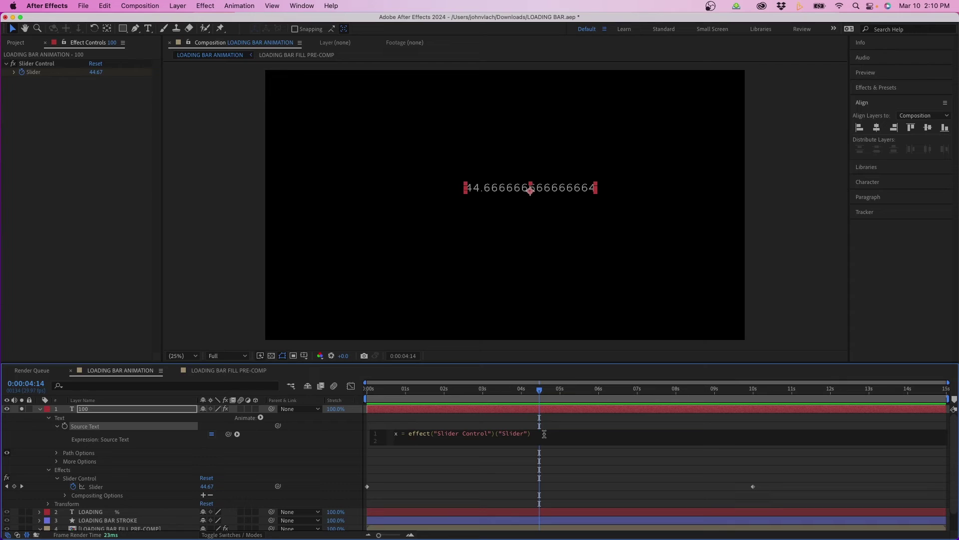
type("Math.round(x")
left_click(493, 470)
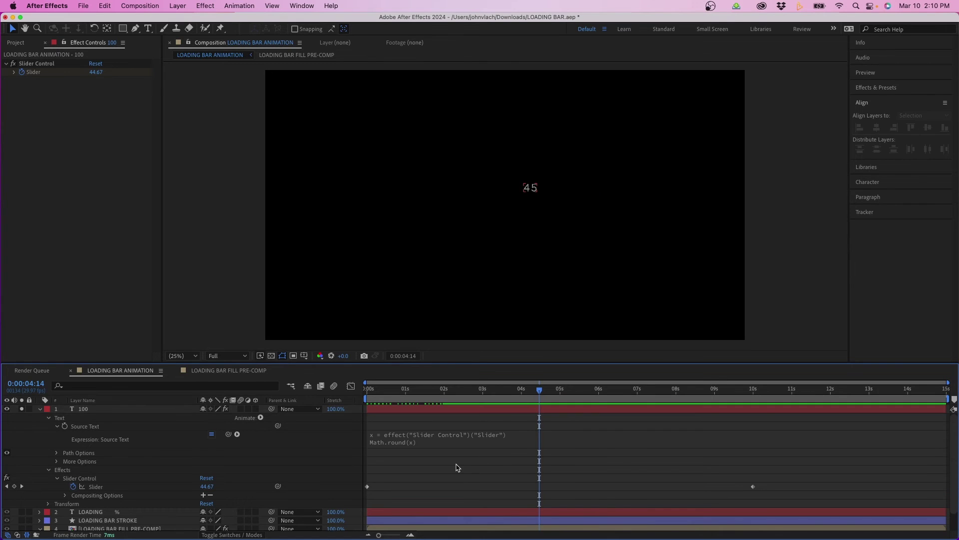
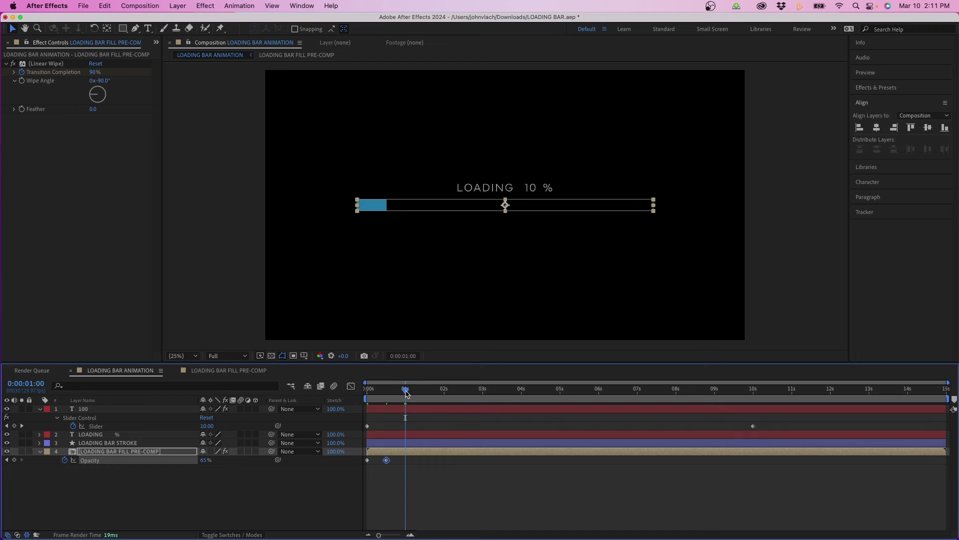
Step: Keyframe the LOADING BAR FILL PRE-COMP layer's Opacity at 100% at 0:00:01:00, and return to the timeline start
left_click_drag(205, 461, 255, 461)
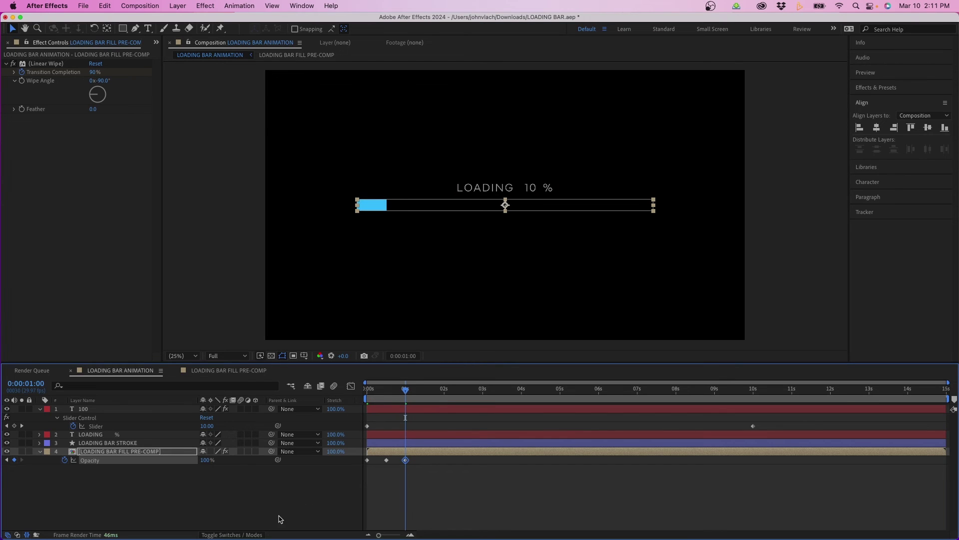
left_click(285, 514)
left_click(361, 391)
mouse_move(368, 389)
left_mouse_down()
mouse_move(406, 391)
mouse_move(368, 391)
left_mouse_up()
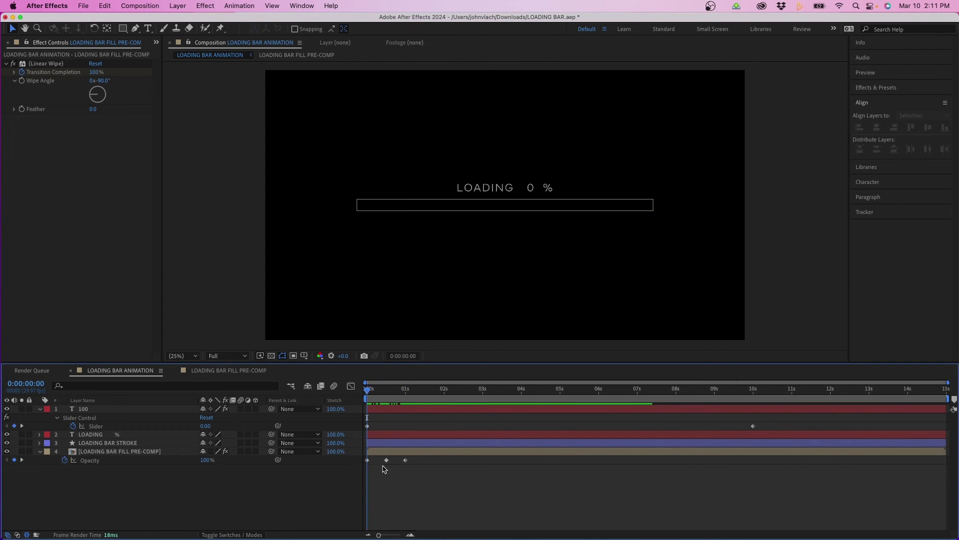
Step: Add the expression loopOut(type = "cycle", numKeyframes = 0) to the LOADING BAR FILL PRE-COMP layer's Opacity
left_click(65, 459, "alt")
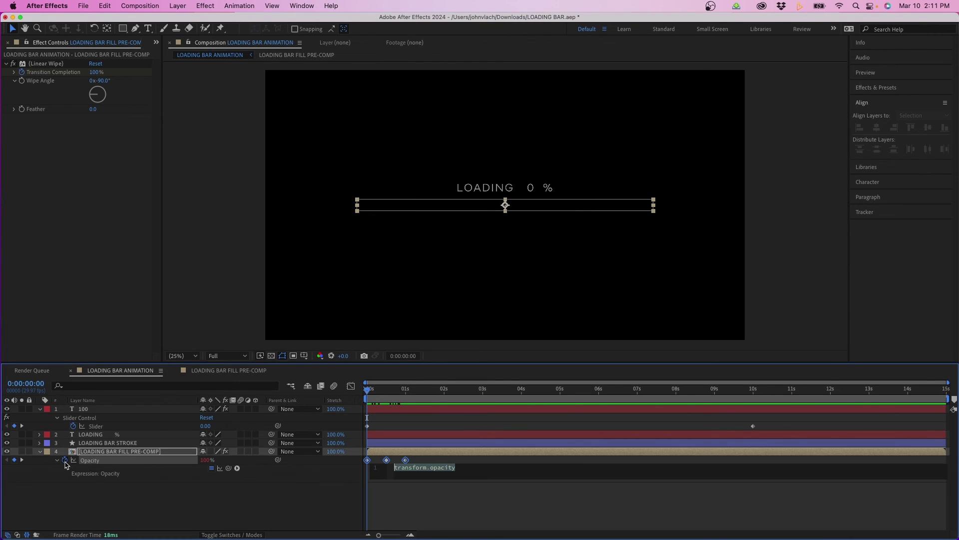
left_click(237, 469)
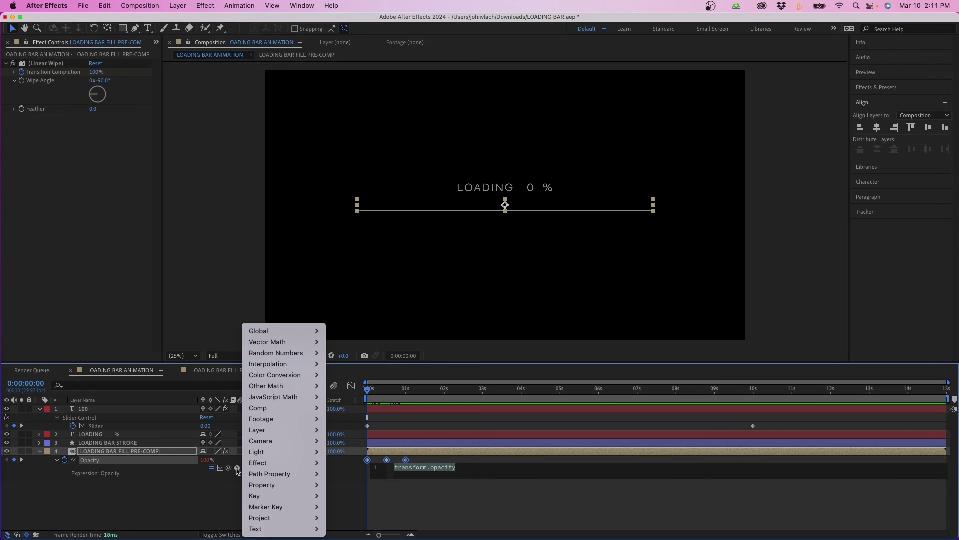
mouse_move(280, 485)
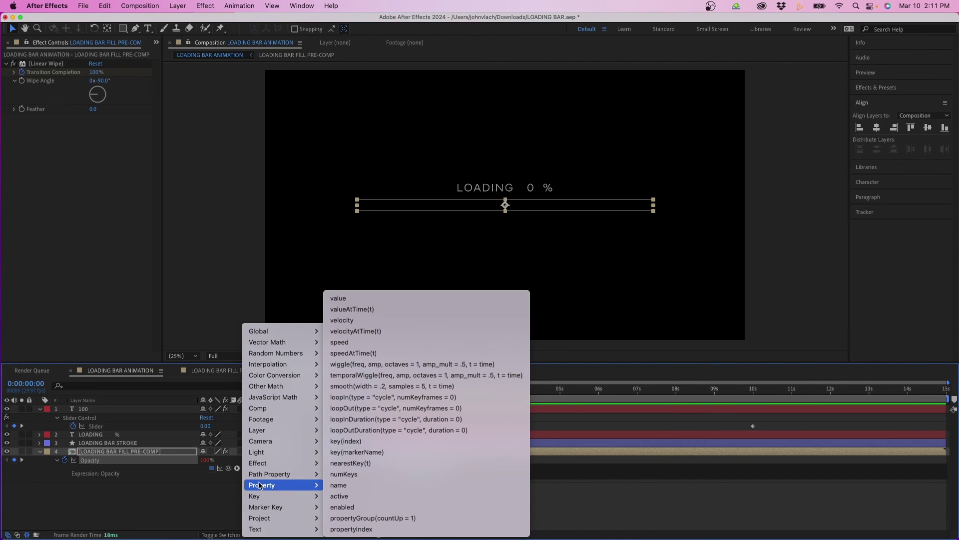
left_click(365, 409)
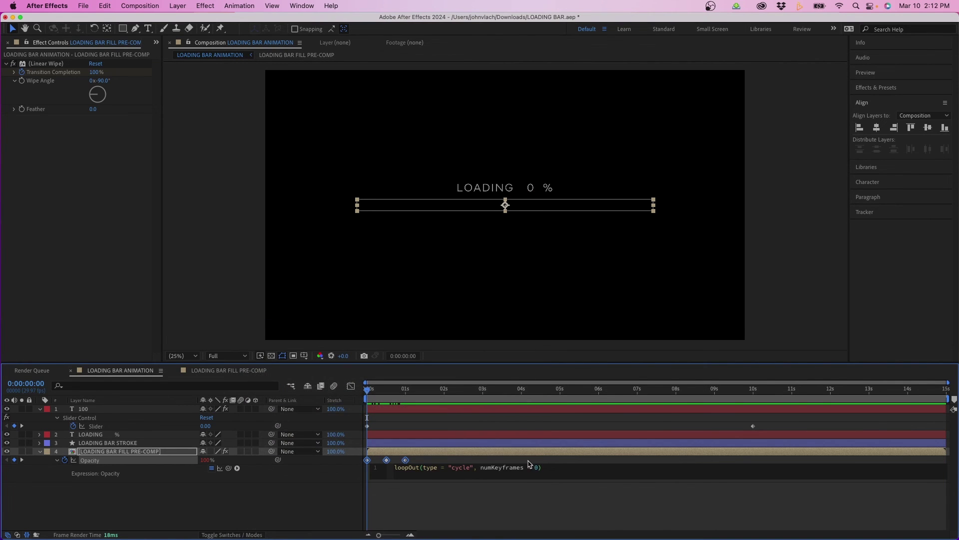
left_click(451, 504)
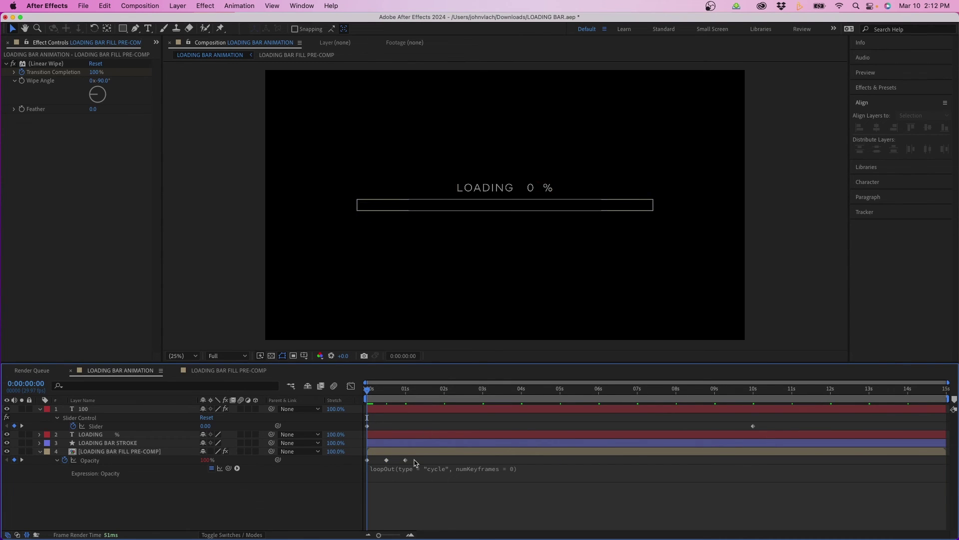
Step: Play back the looping opacity pulse on the fill, and return the playhead to the start
left_click_drag(414, 461, 356, 473)
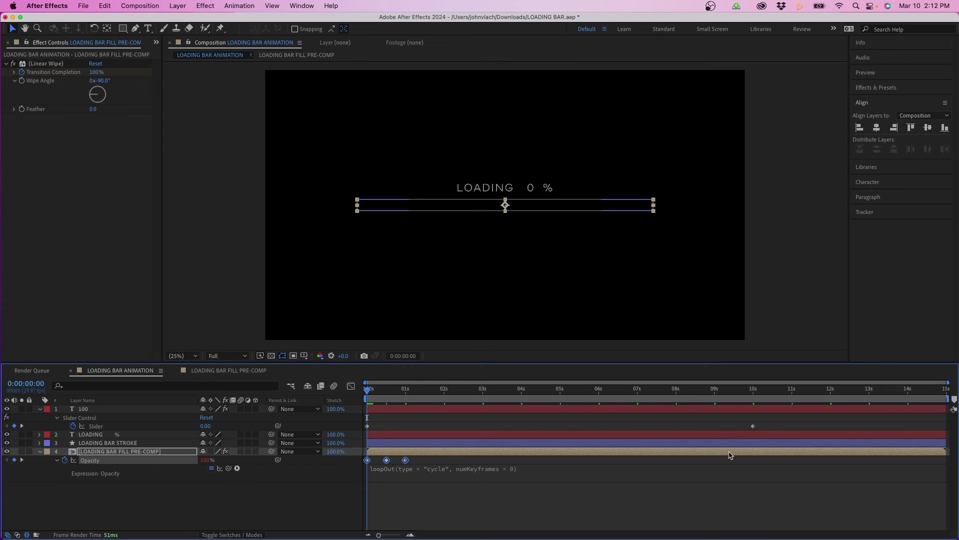
left_click(473, 518)
key("space")
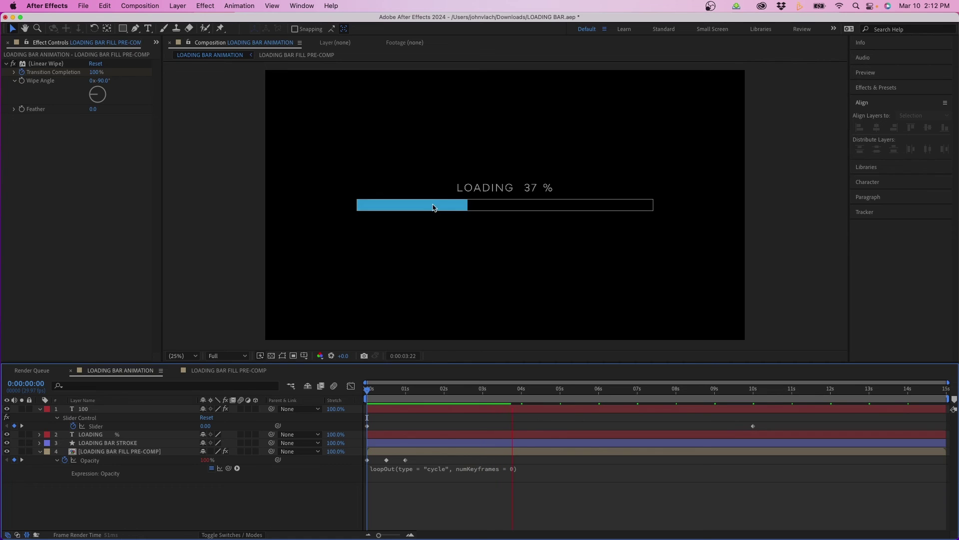
key("space")
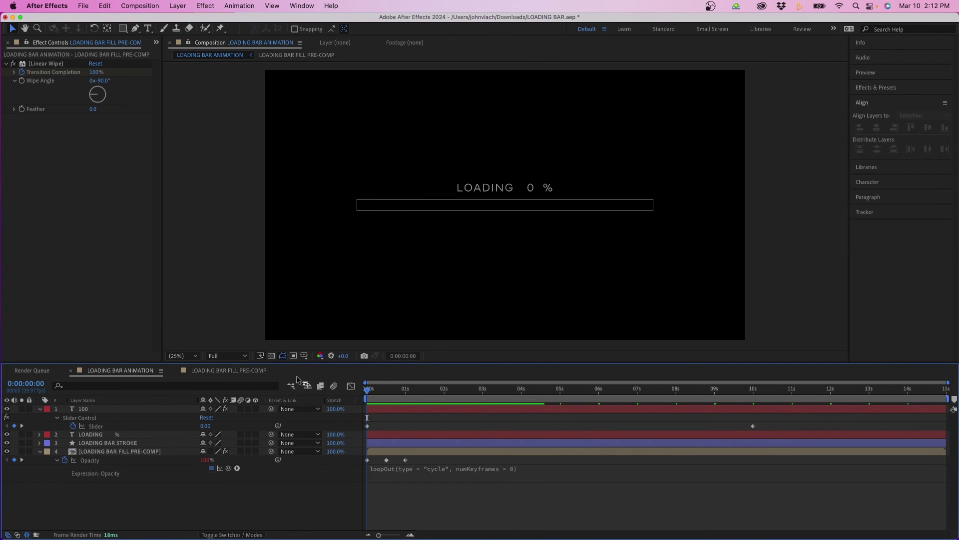
key("space")
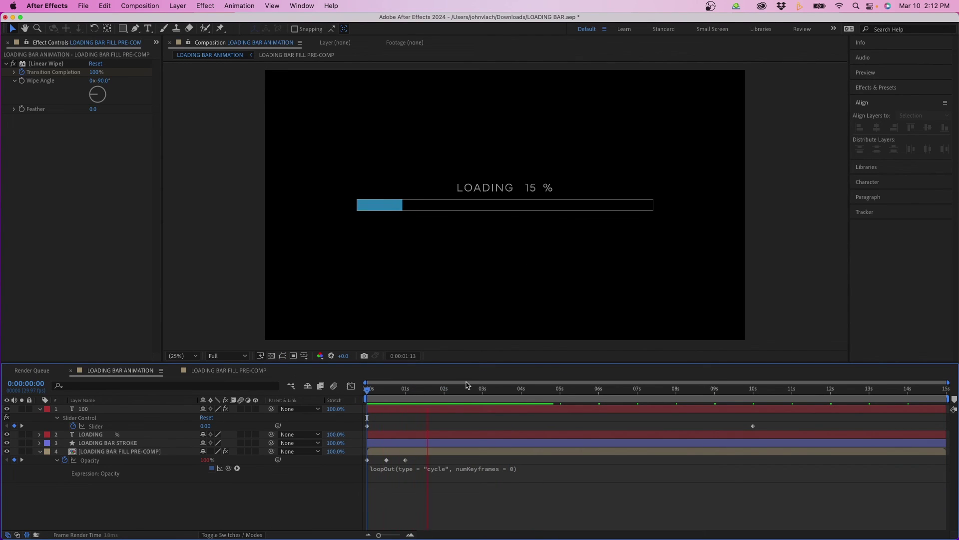
left_click(492, 390)
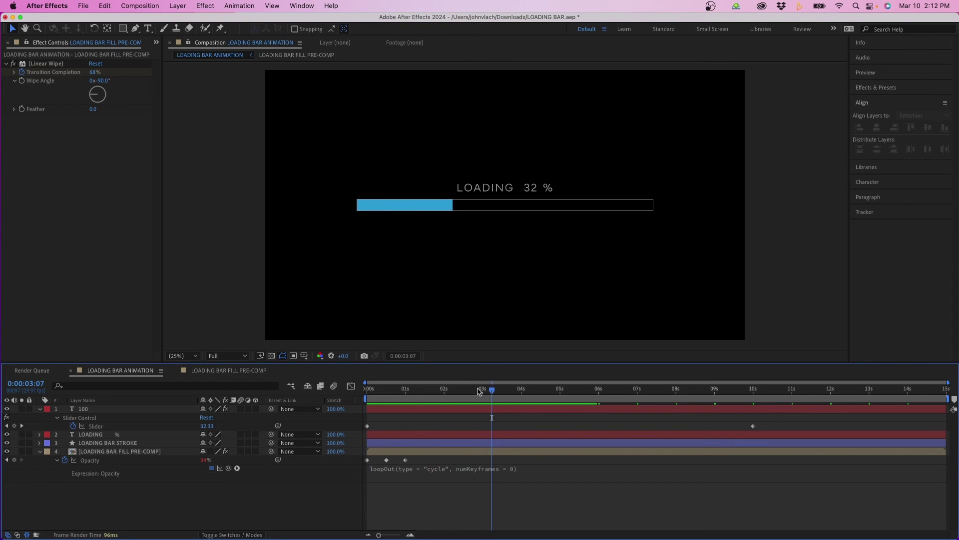
key("Home")
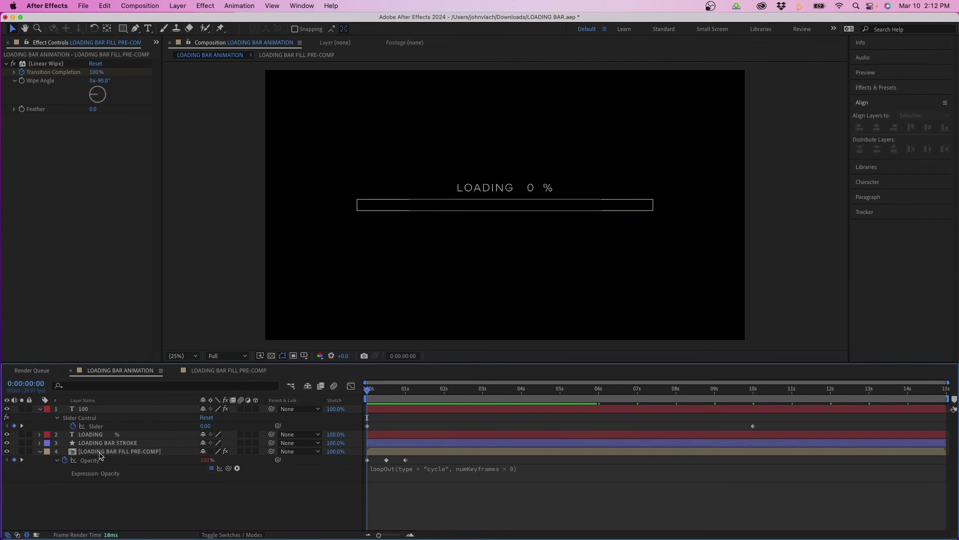
Step: Review the fill's Opacity and the three layers above it, and preview the animation up to 0:00:02:04
left_click(100, 460)
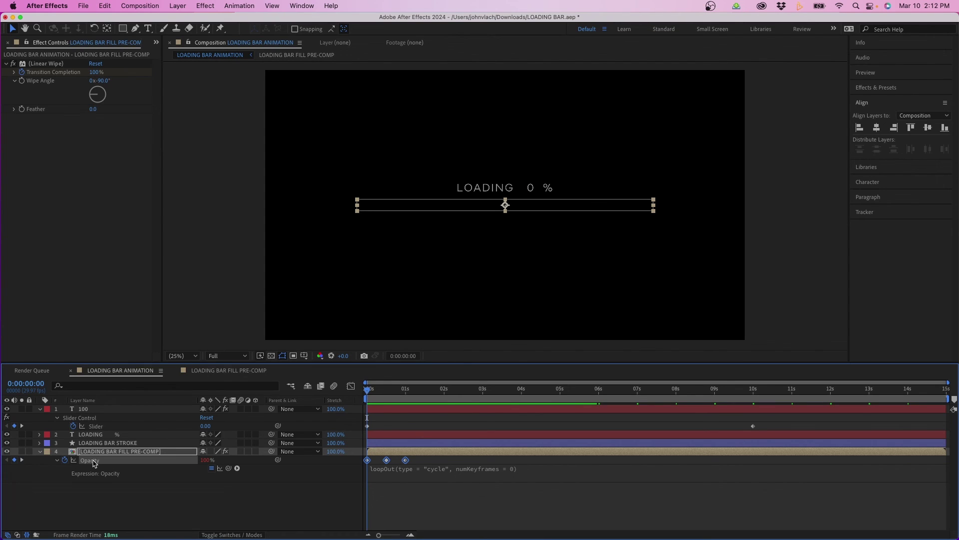
left_click(100, 443)
left_click(91, 409, "shift")
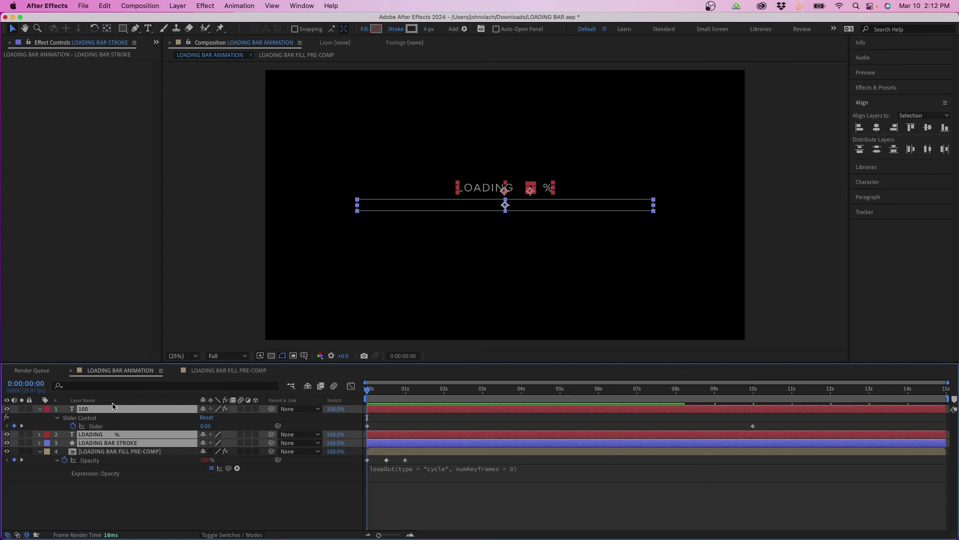
left_click(193, 499)
key("space")
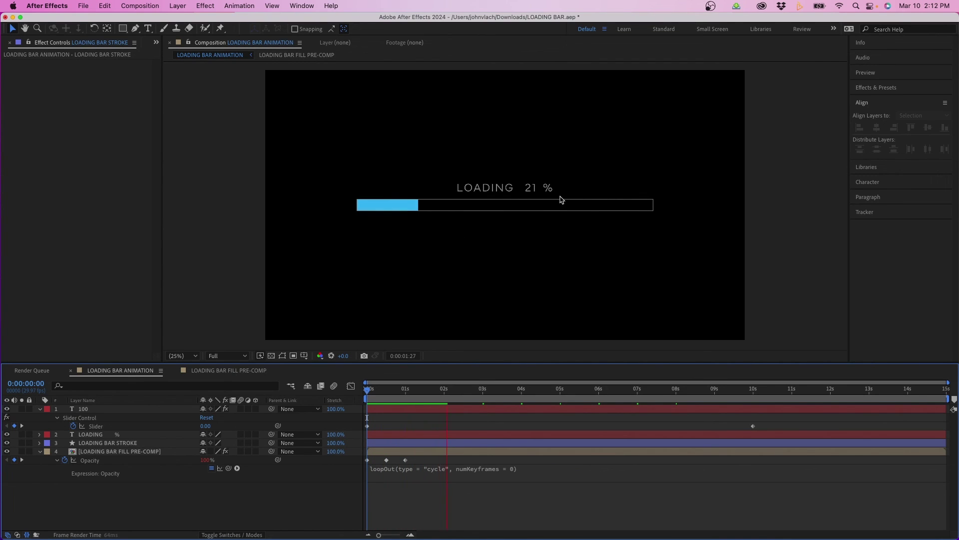
left_click(450, 392)
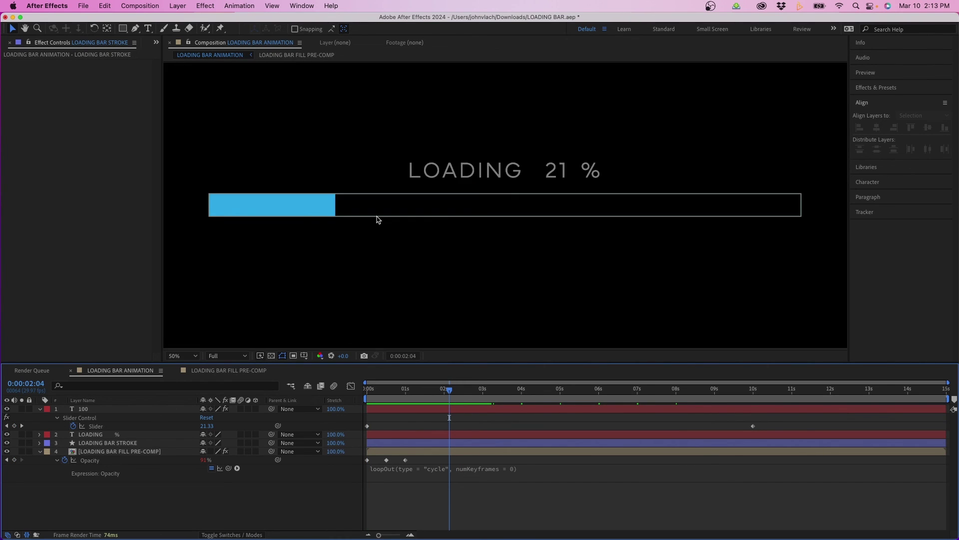
Step: Add an Outer Glow layer style to the LOADING BAR FILL PRE-COMP layer
key("slash")
key("h")
left_click_drag(378, 220, 700, 224)
key("v")
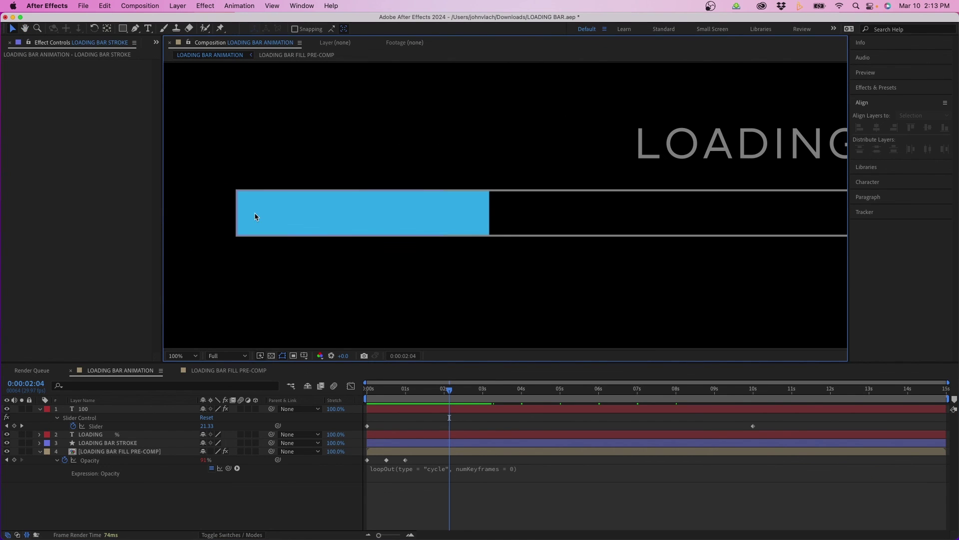
left_click(113, 452)
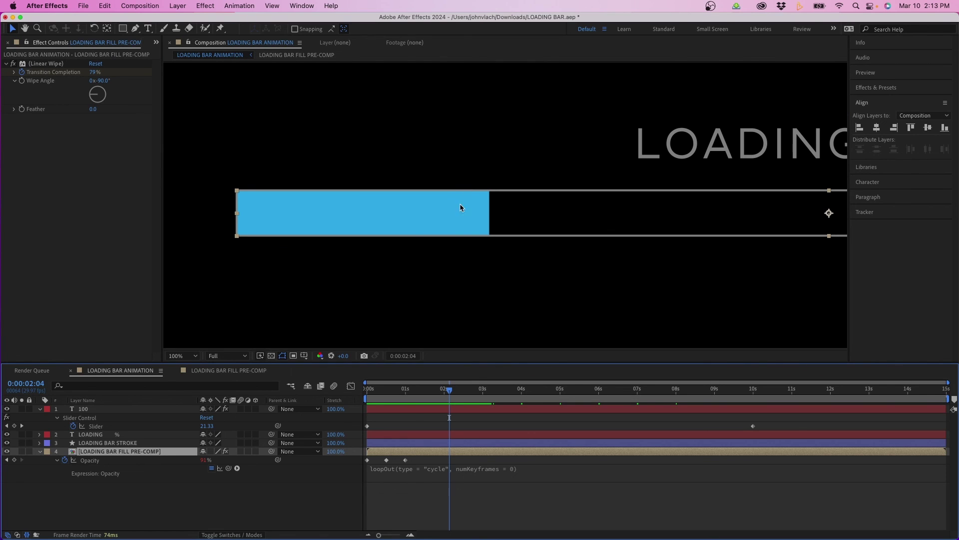
right_click(125, 454)
mouse_move(165, 364)
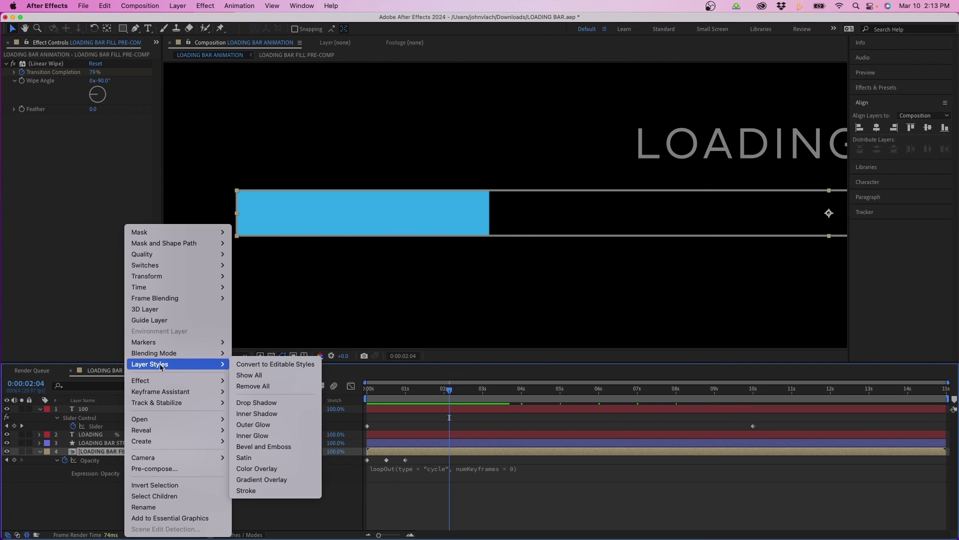
left_click(272, 424)
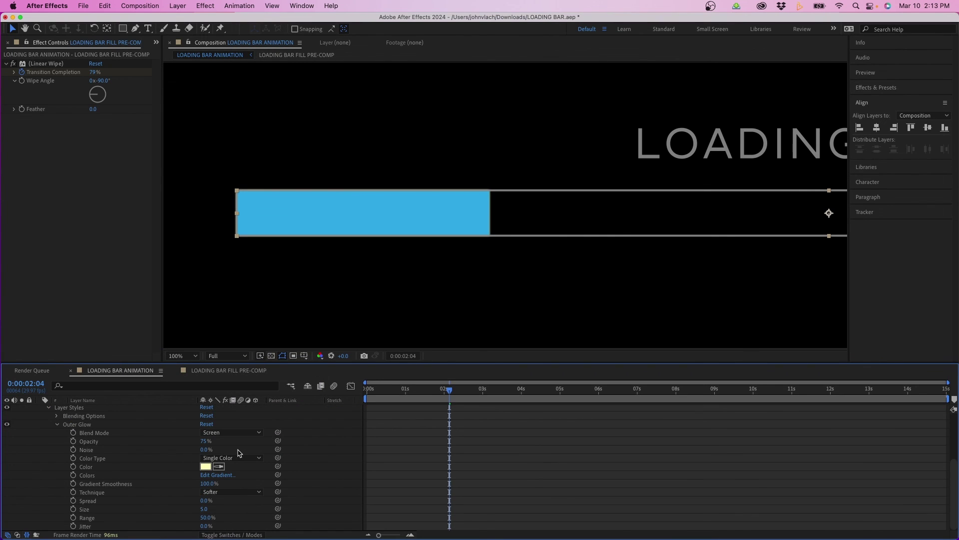
Step: Set the Outer Glow's blend mode to Normal and sample its color from the bar's blue fill
left_click(231, 433)
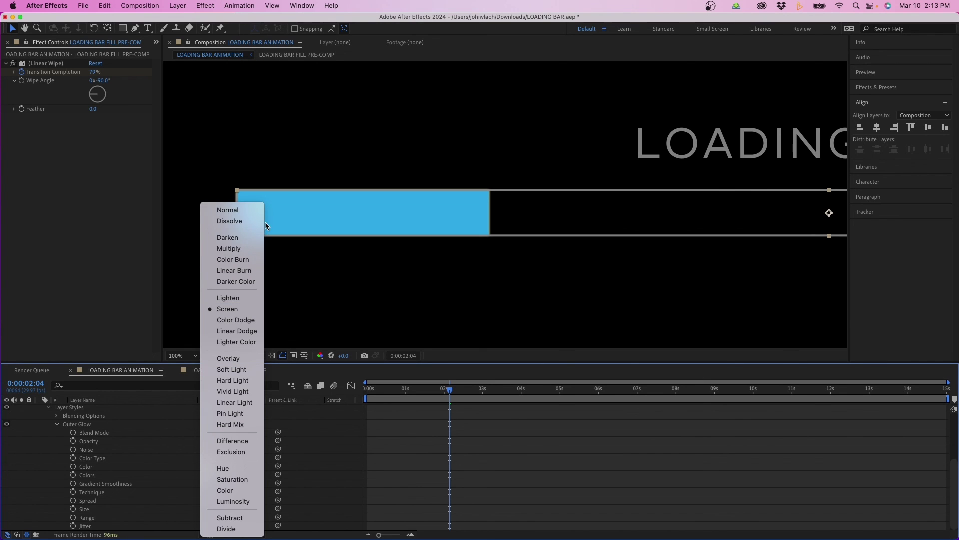
left_click(227, 210)
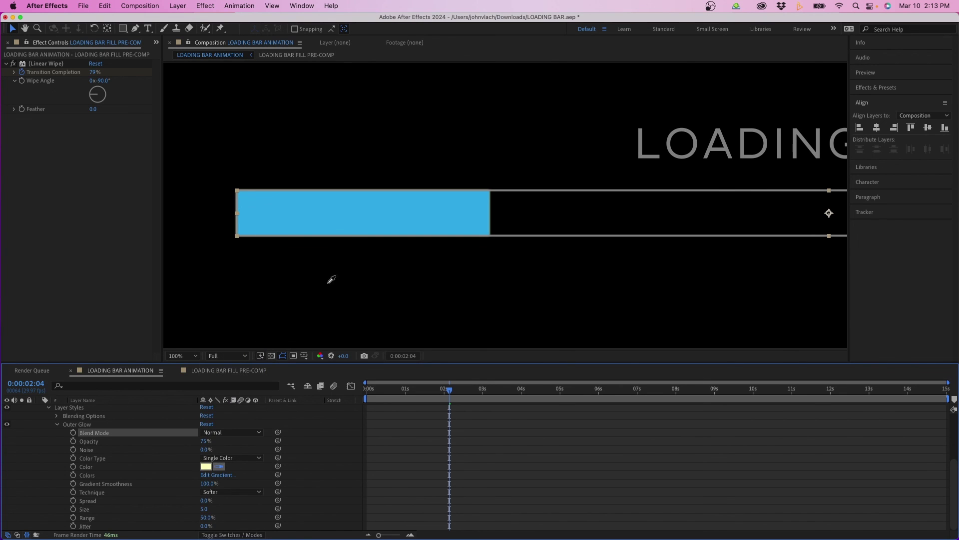
left_click(346, 217)
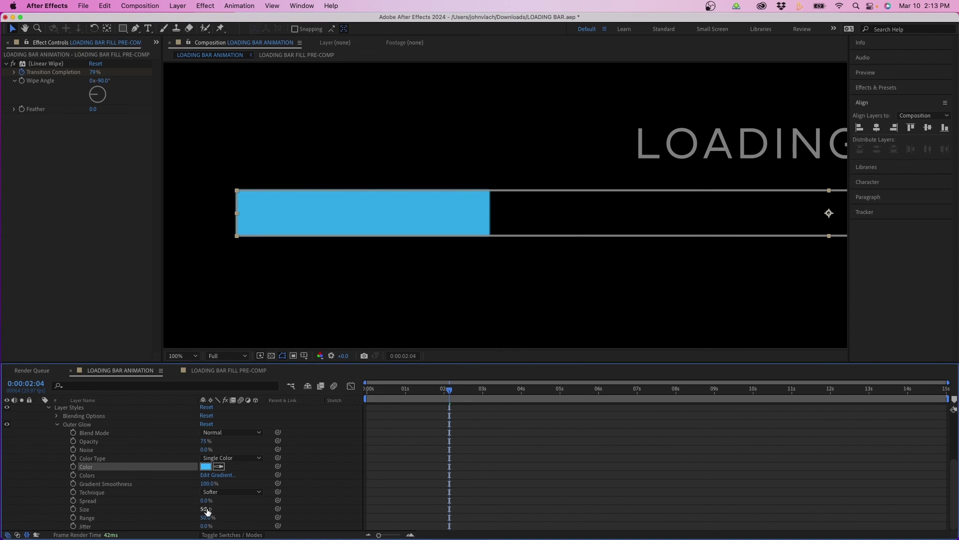
Step: Set the Outer Glow's size to 46 and its opacity to 49%
left_click_drag(205, 511, 222, 508)
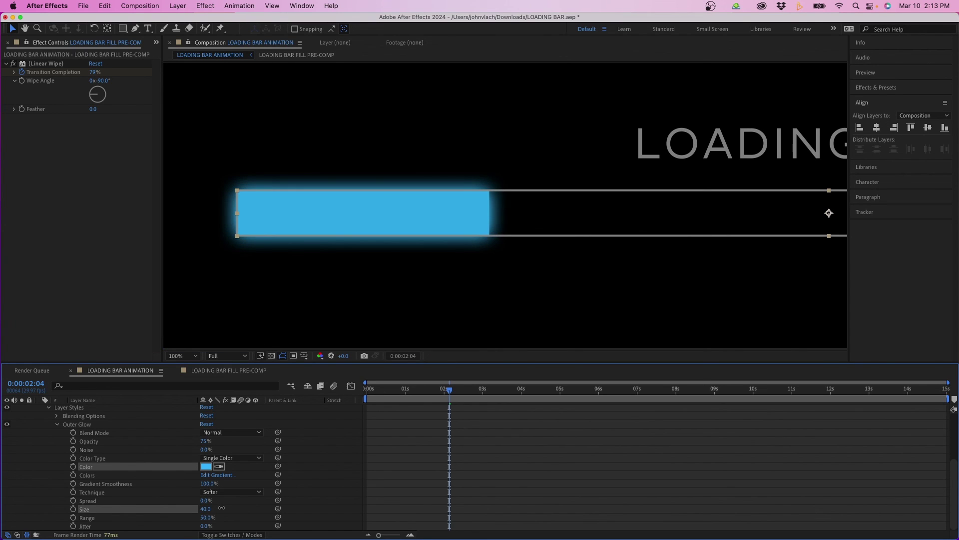
left_click(224, 508)
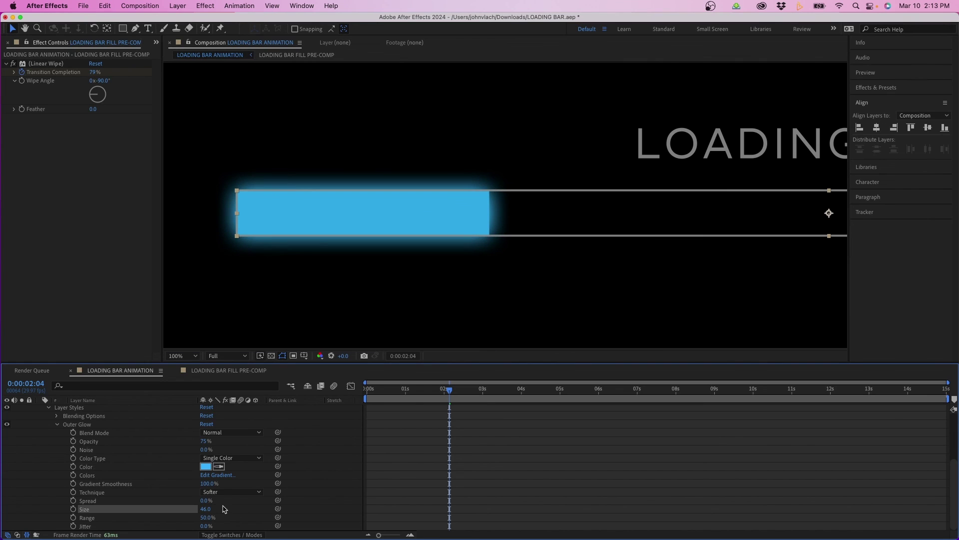
left_click_drag(205, 440, 192, 441)
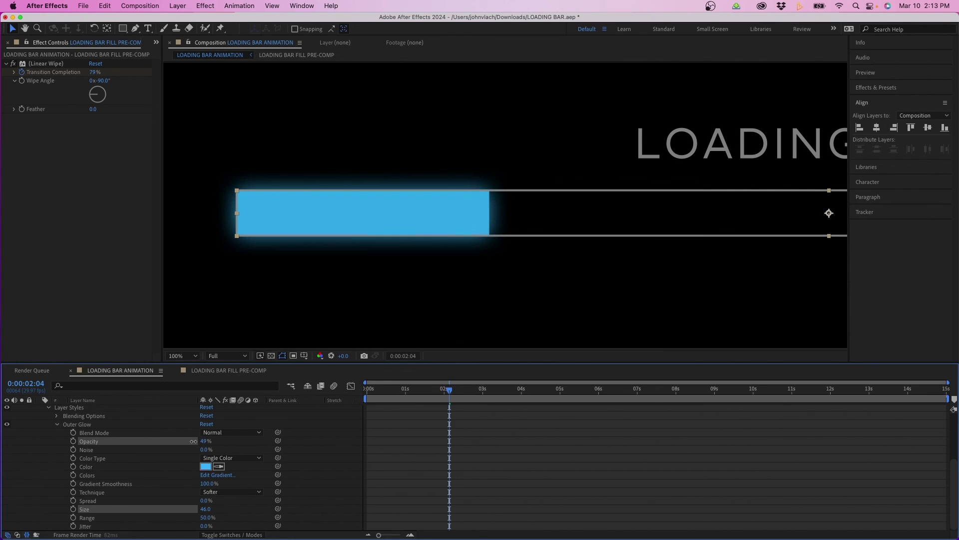
left_click(561, 466)
Step: Preview the glowing loading bar with the whole composition in view
key("comma")
key("comma")
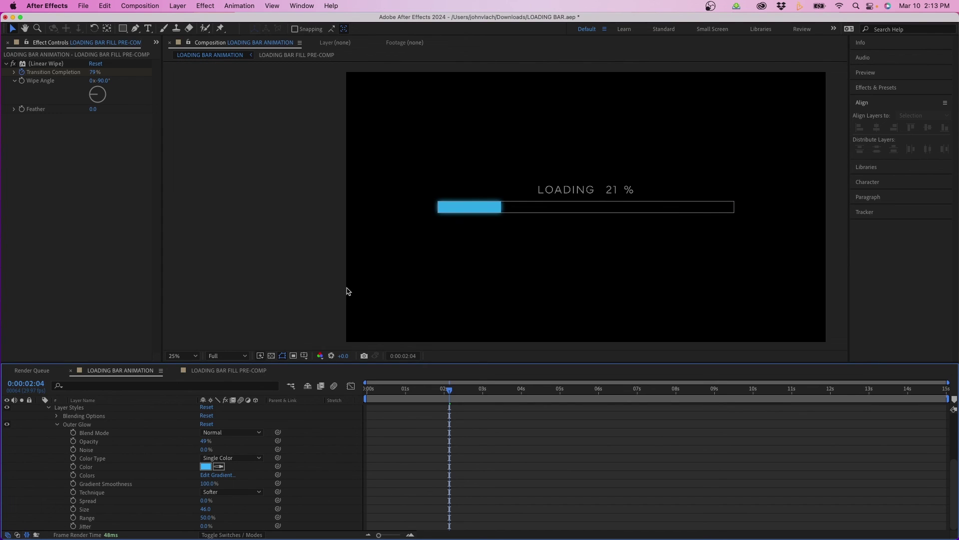
key("space")
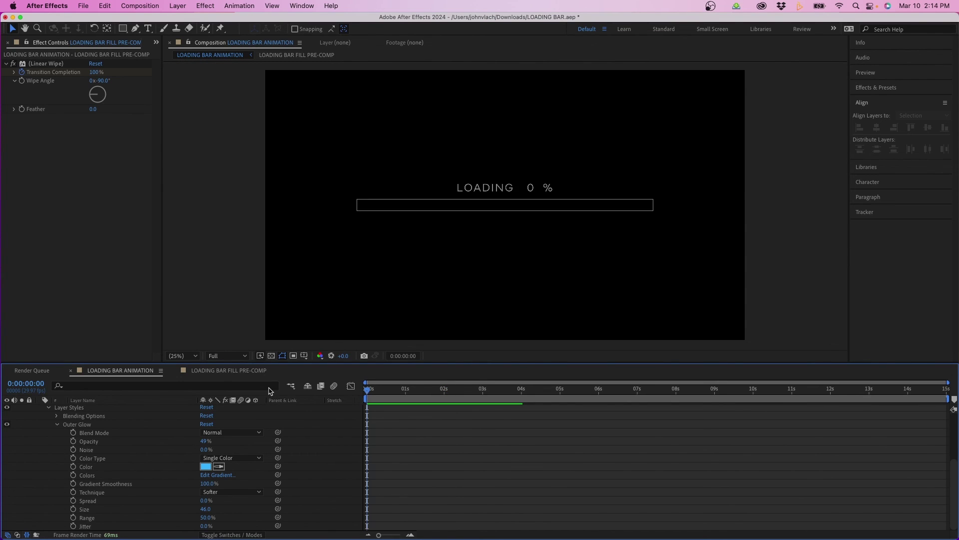